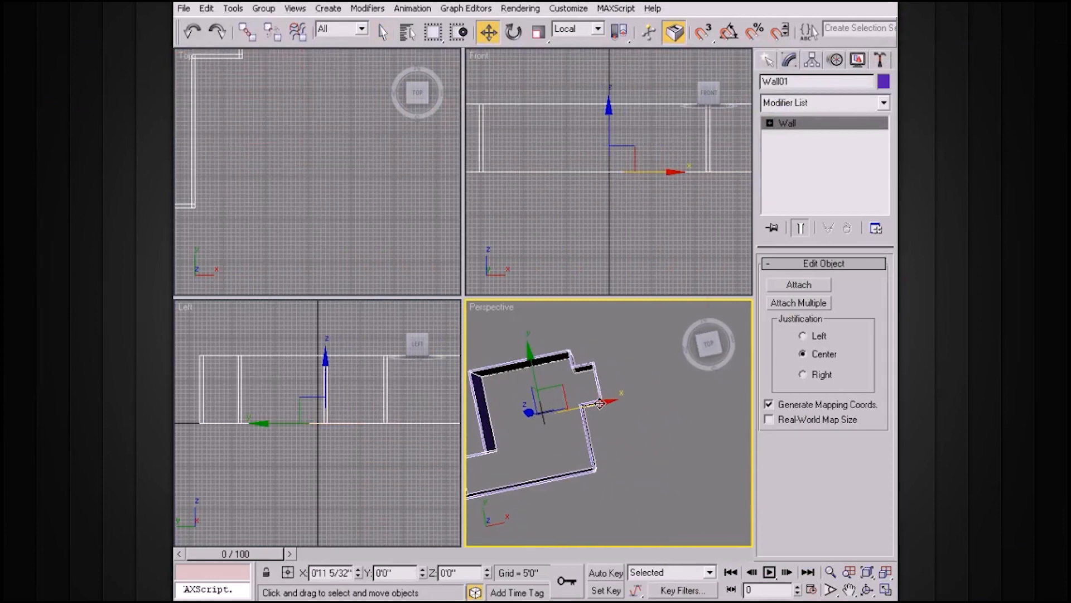
Deselect the wall and examine the room's wall layout, particularly the alcove, in the perspective and plan views.
mouse_move(602, 404)
alt+middle_down()
mouse_move(601, 395)
mouse_move(652, 431)
mouse_move(641, 412)
mouse_move(677, 457)
mouse_move(710, 435)
mouse_move(667, 405)
mouse_move(656, 371)
mouse_move(618, 401)
alt+middle_up()
key(z)
scroll(641, 412, up, 3)
click(632, 337)
scroll(618, 401, up, 3)
middle_drag(628, 363, 634, 414)
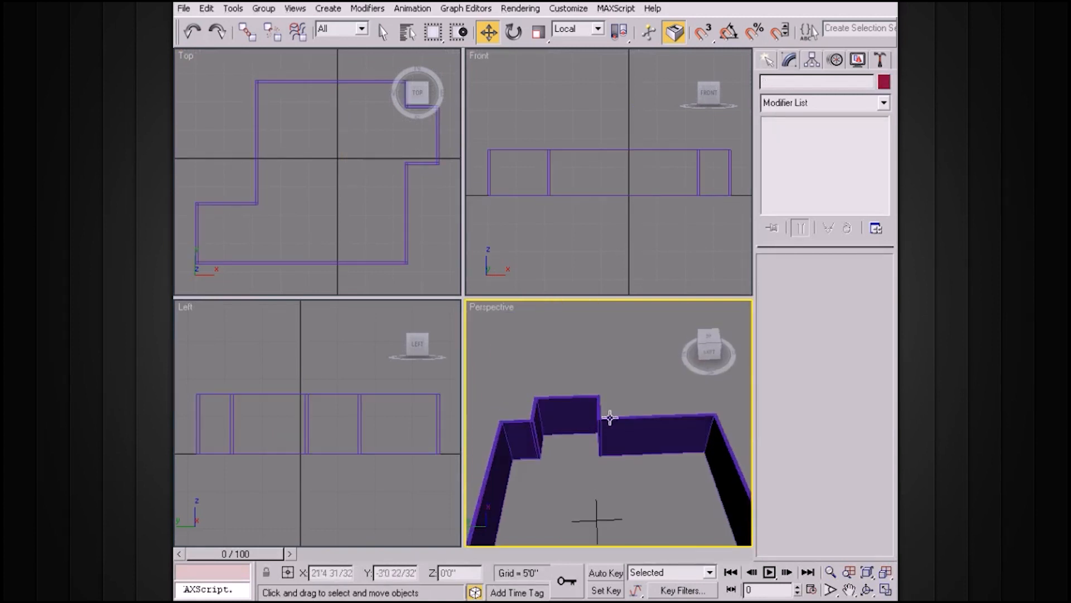
mouse_move(619, 452)
alt+middle_down()
mouse_move(604, 428)
mouse_move(616, 432)
alt+middle_up()
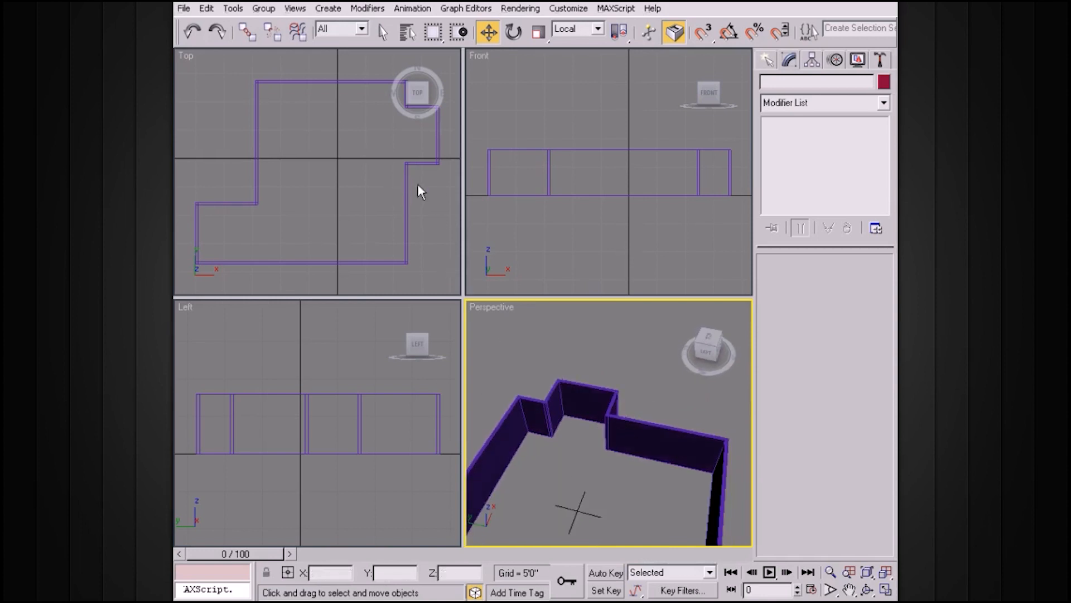
key(alt+w)
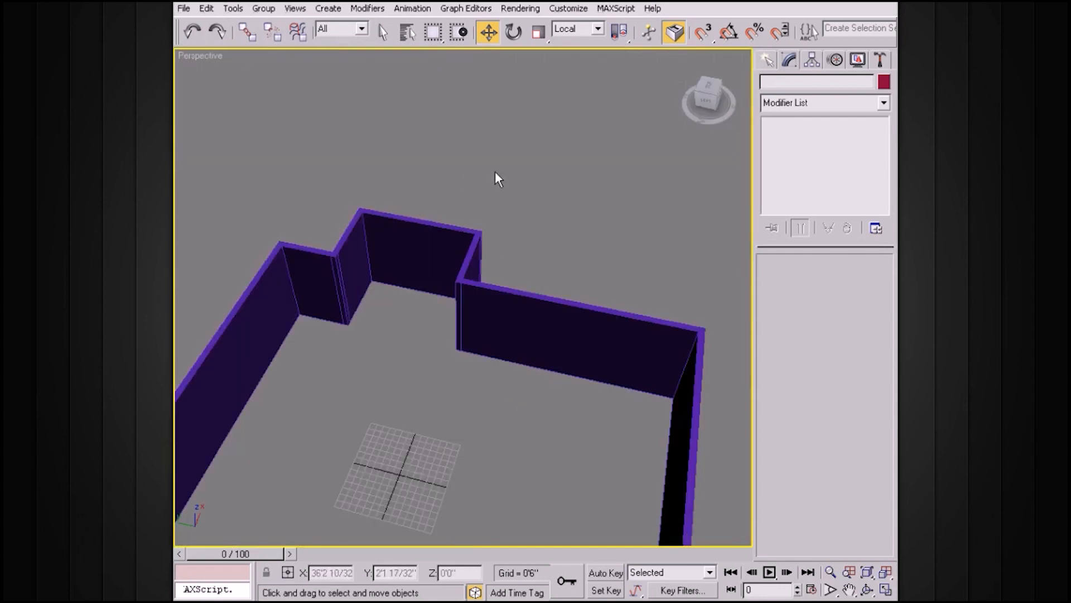
key(alt+w)
click(337, 148)
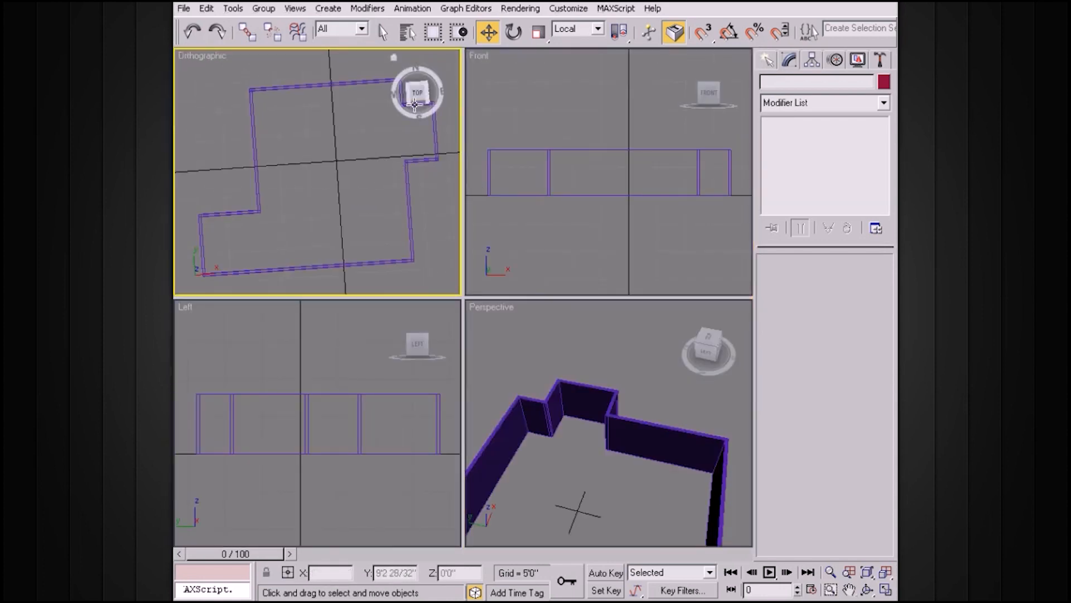
middle_drag(393, 186, 330, 186)
scroll(354, 170, up, 1)
scroll(331, 186, up, 1)
scroll(339, 196, up, 1)
middle_drag(335, 132, 343, 169)
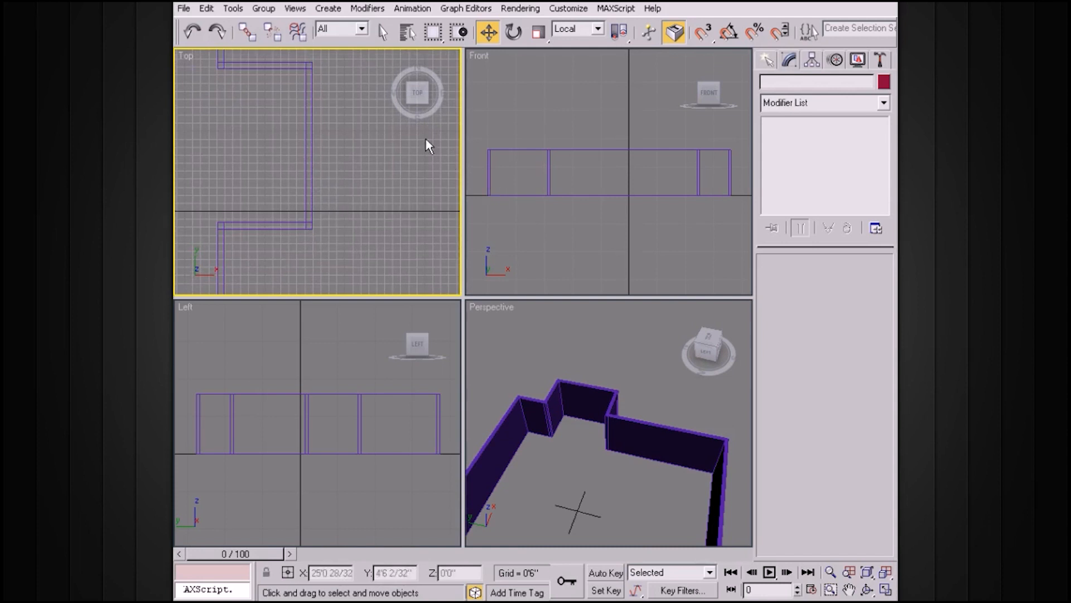
Create a sliding window in the alcove's outer wall, about 3'6" wide, 5'4" high and as deep as the wall thickness.
click(768, 61)
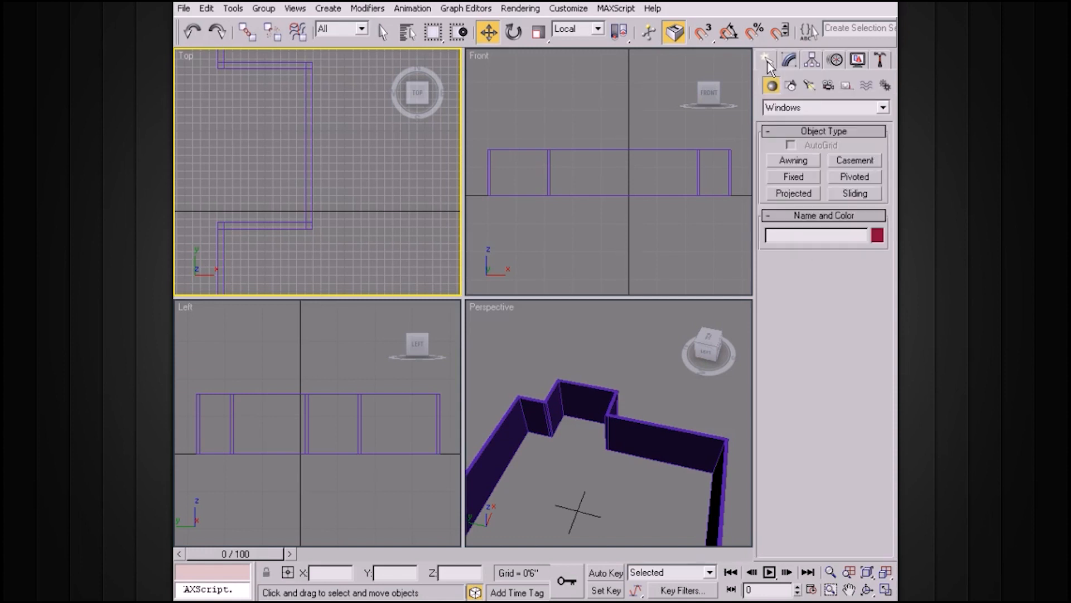
click(787, 107)
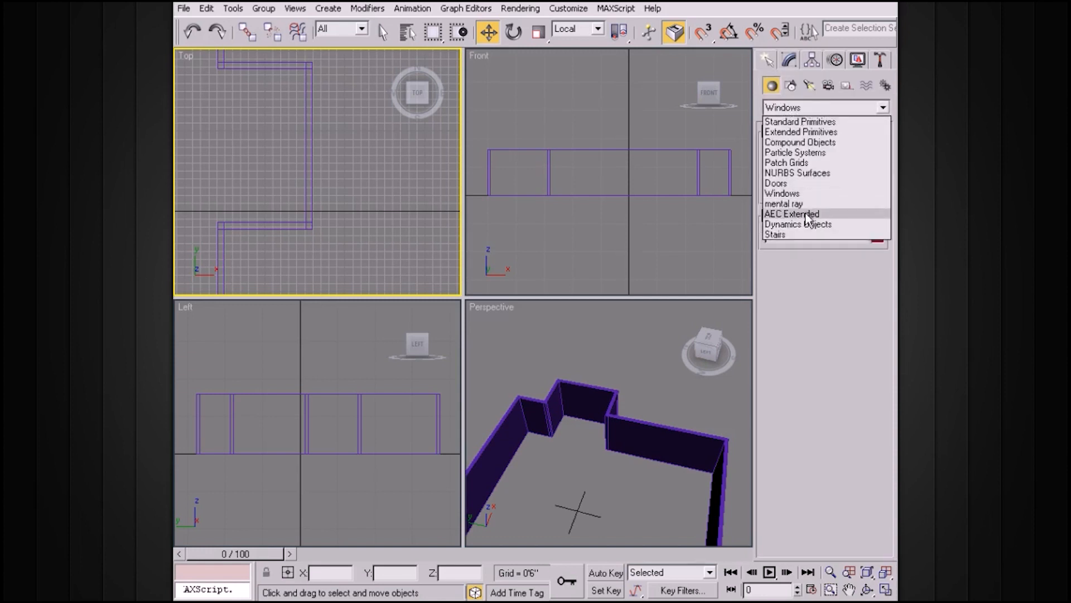
click(792, 192)
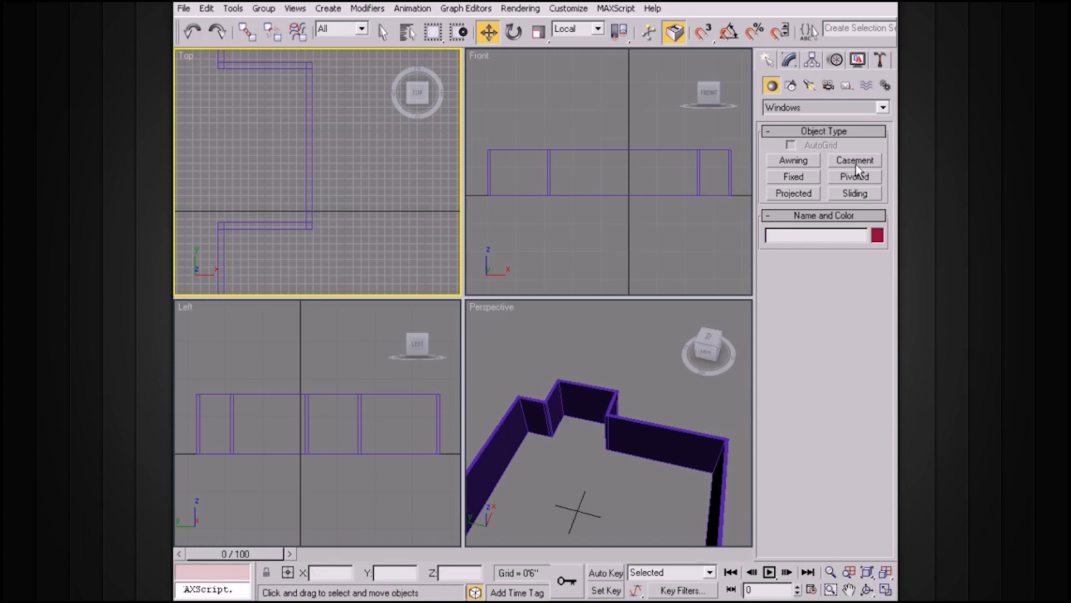
click(855, 193)
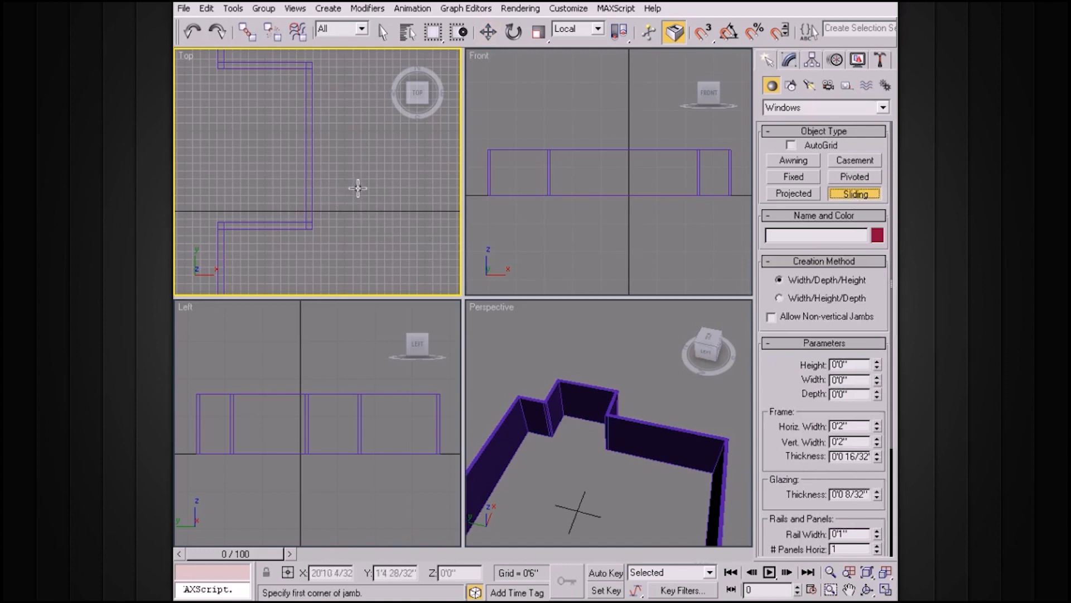
scroll(365, 191, up, 3)
middle_drag(360, 194, 376, 169)
scroll(398, 155, down, 1)
scroll(364, 190, down, 1)
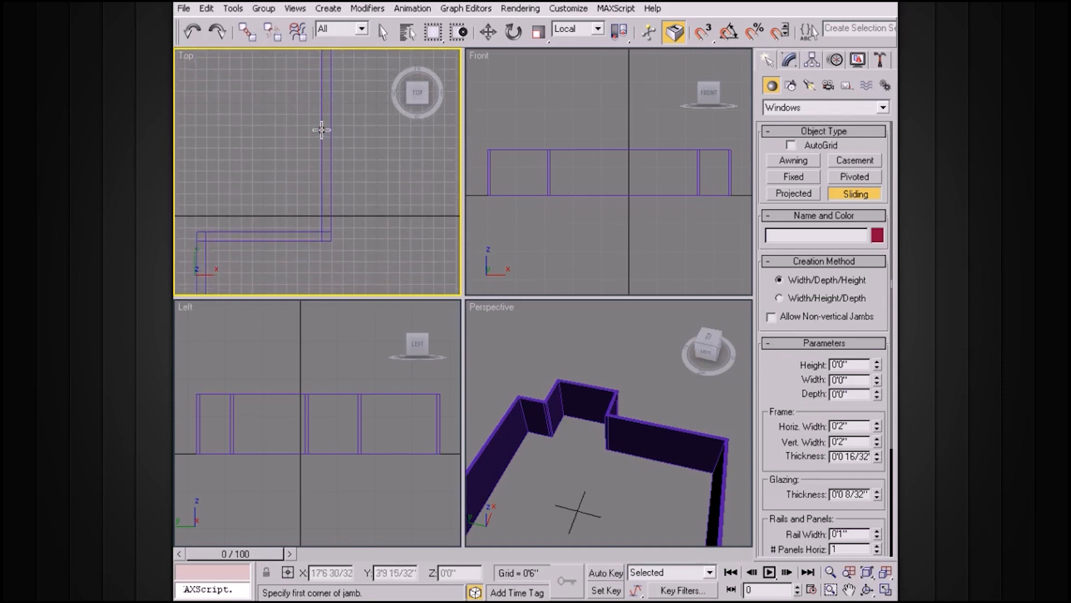
scroll(371, 144, up, 1)
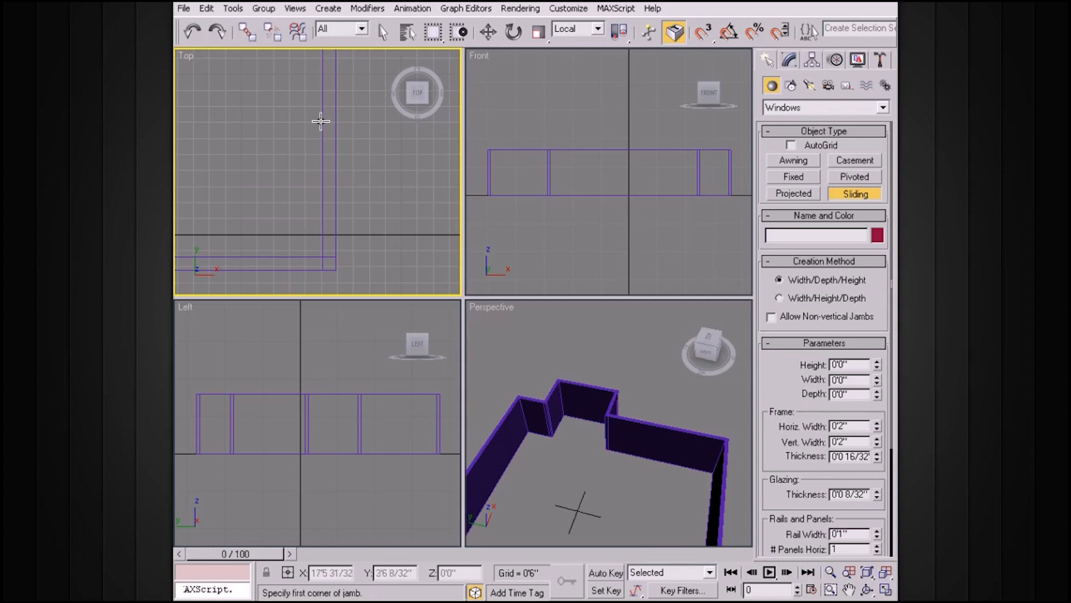
drag(322, 121, 322, 234)
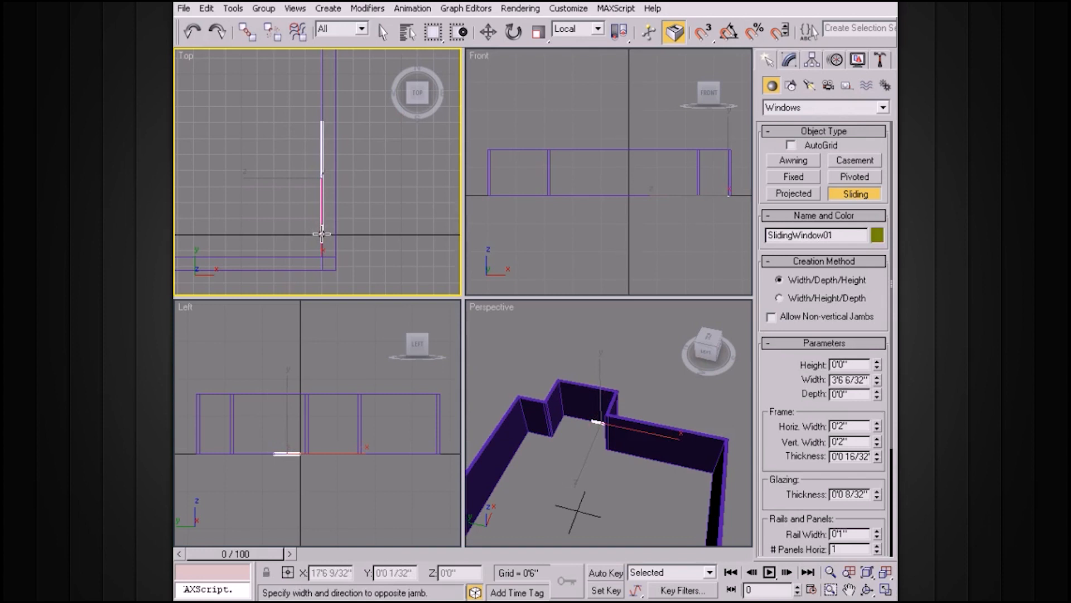
drag(321, 234, 322, 234)
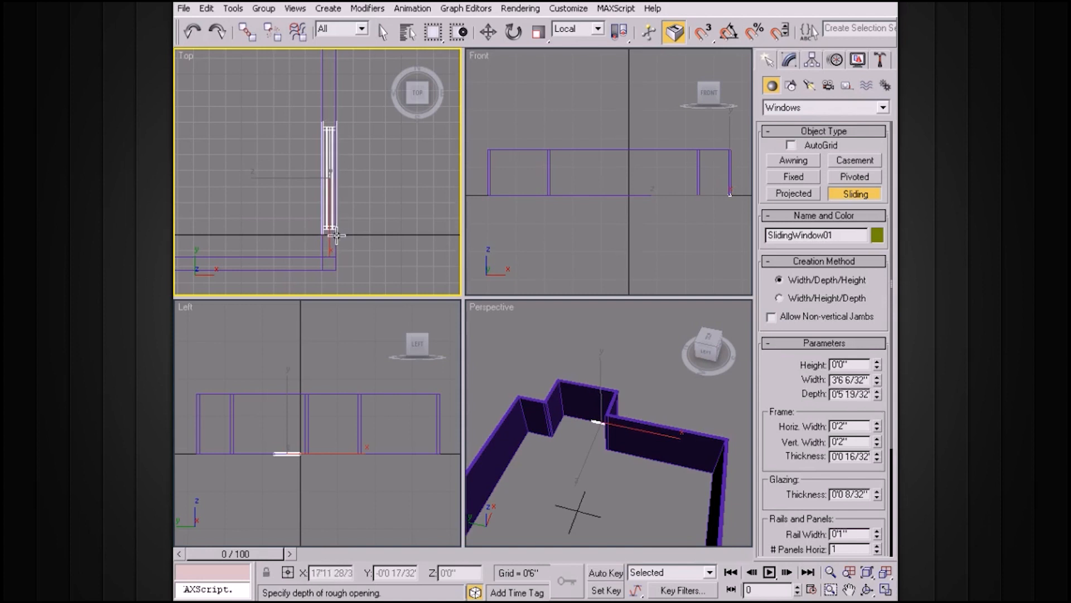
click(336, 236)
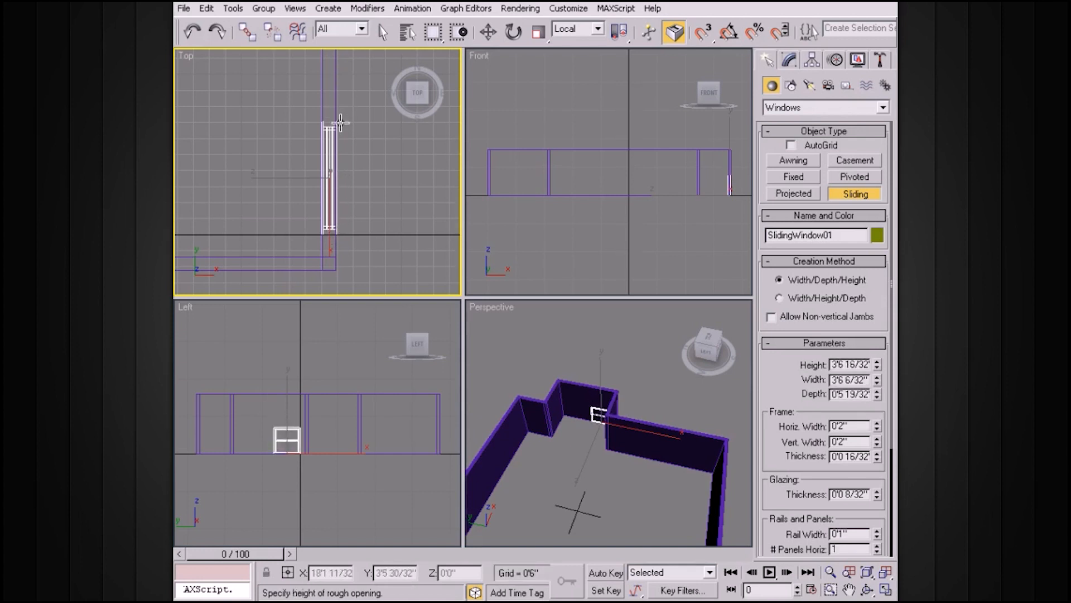
click(340, 65)
Raise the sliding window above the floor, keeping it within the height of the alcove wall.
middle_click(625, 333)
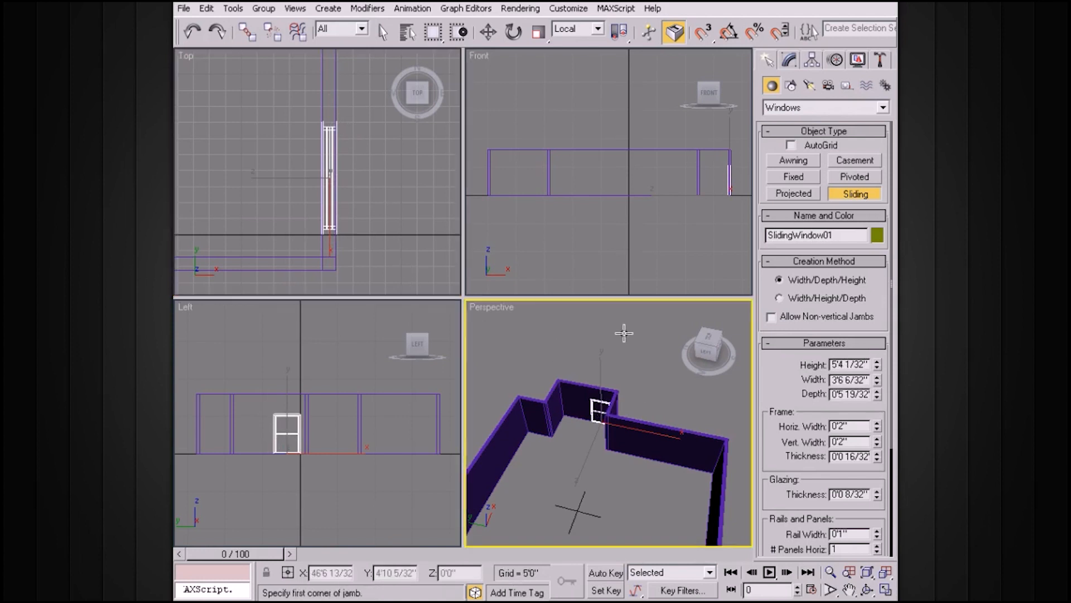
key(alt+w)
key(z)
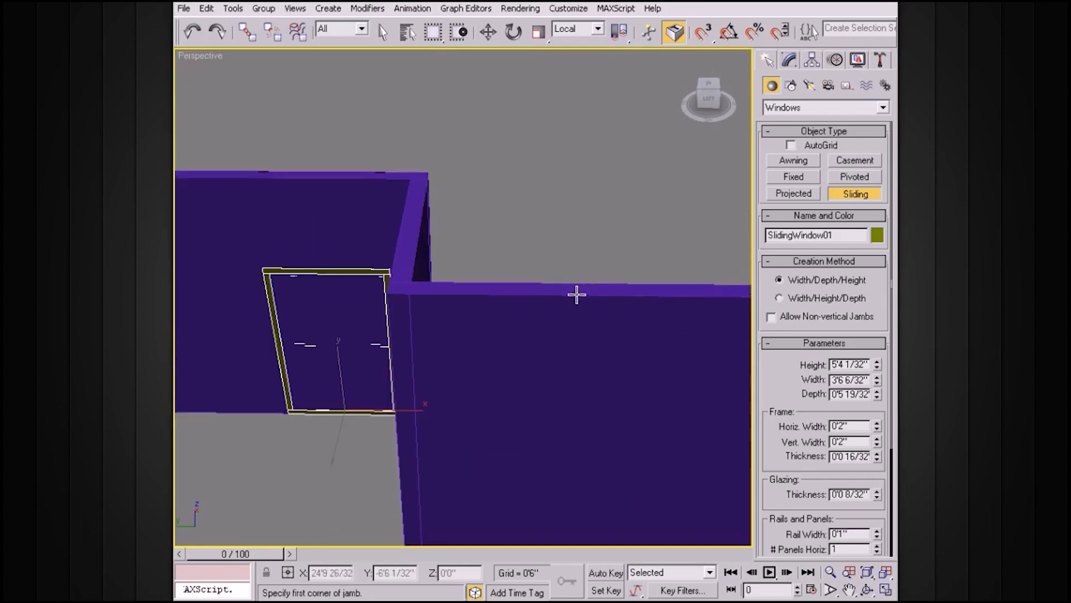
key(w)
drag(339, 358, 330, 303)
alt+middle_drag(388, 319, 532, 327)
alt+middle_drag(521, 286, 575, 274)
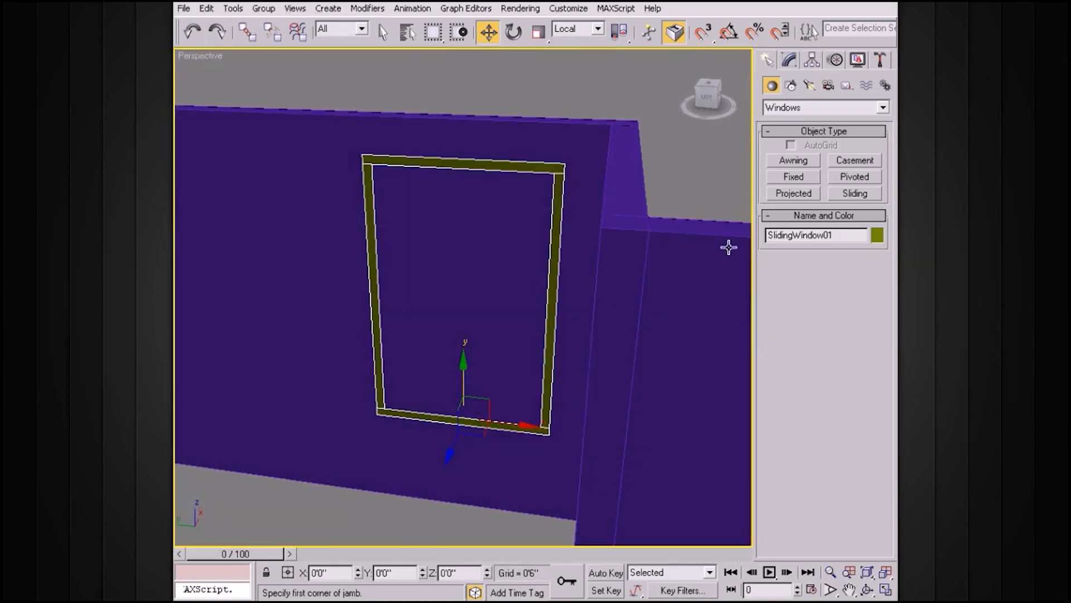
alt+middle_drag(498, 220, 401, 201)
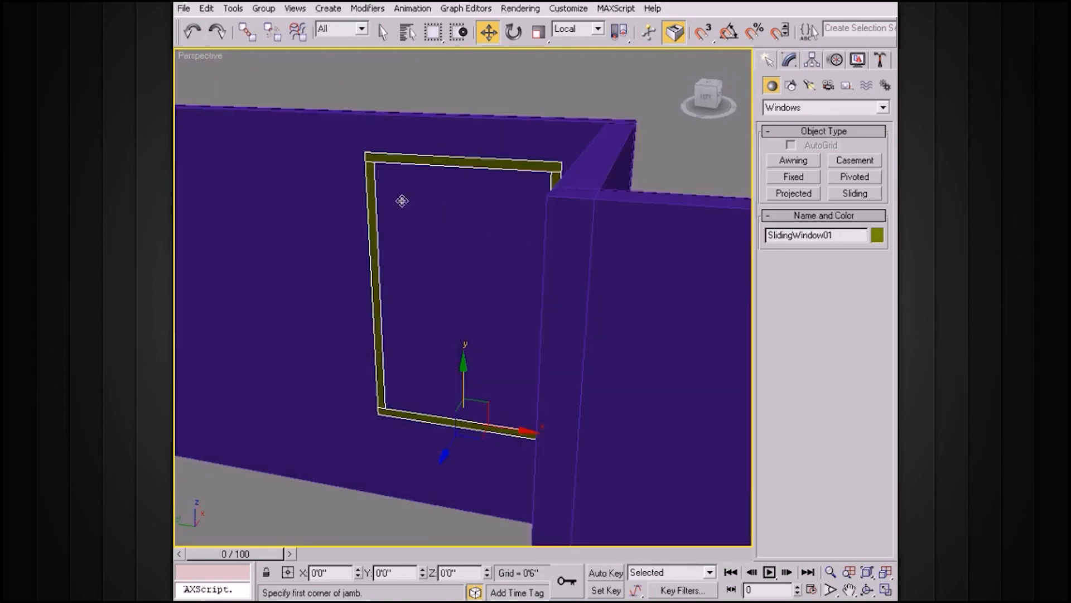
Link the sliding window to the wall as its parent to cut the window opening.
click(250, 35)
alt+middle_drag(364, 115, 245, 40)
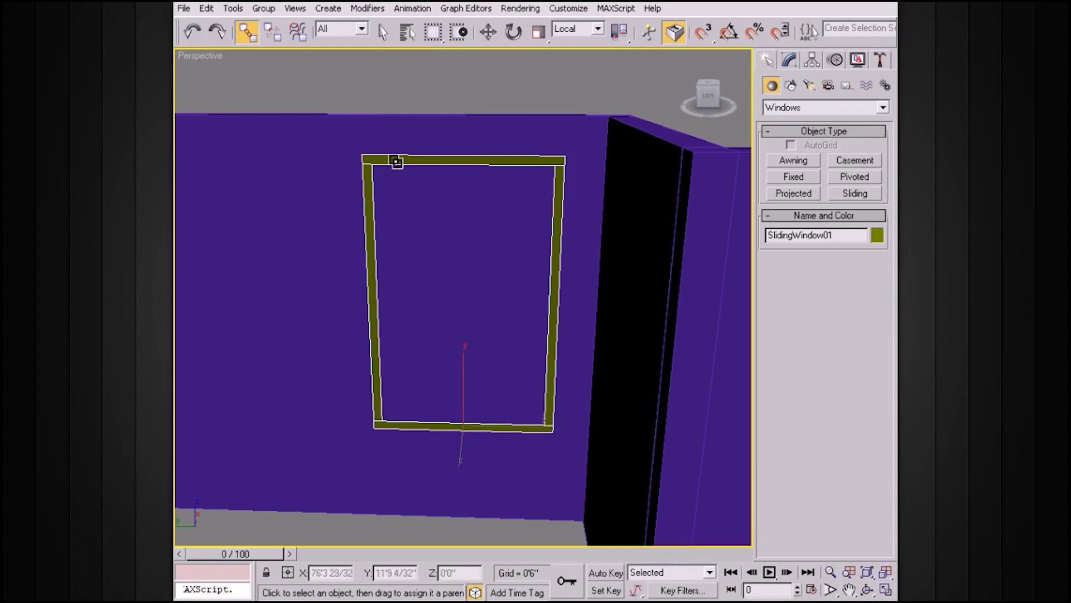
drag(394, 162, 317, 141)
mouse_move(406, 263)
alt+middle_down()
mouse_move(506, 266)
mouse_move(519, 297)
mouse_move(480, 274)
mouse_move(466, 249)
mouse_move(418, 279)
mouse_move(256, 259)
mouse_move(474, 279)
mouse_move(540, 253)
alt+middle_up()
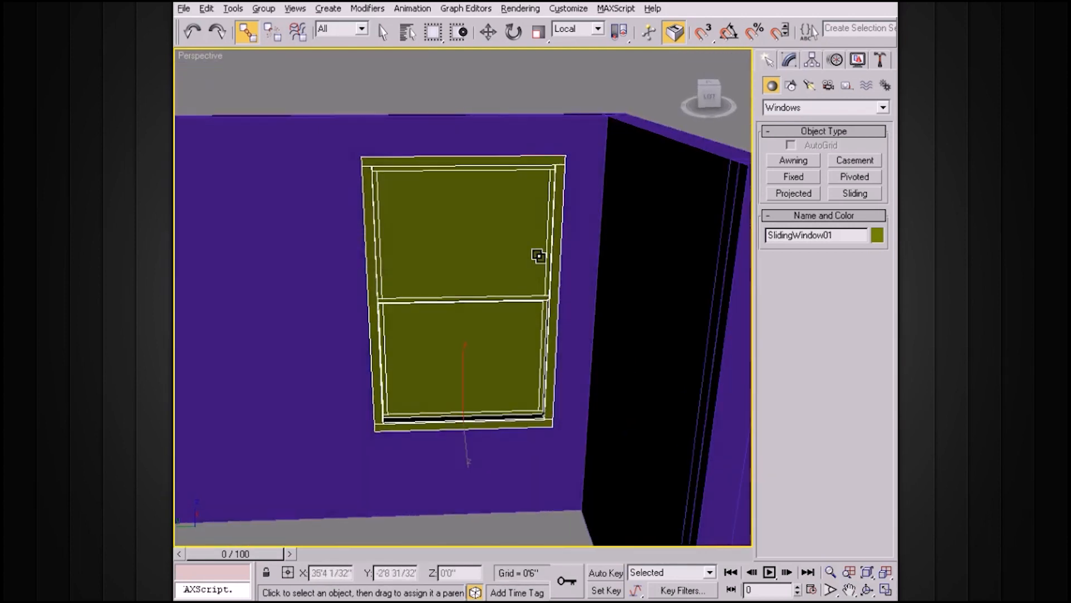
Set the window's width to 3'7 28/32", depth to 0'5 14/32", horizontal frame width to 0'2 6/32" and frame thickness to 0'0 19/32".
click(382, 34)
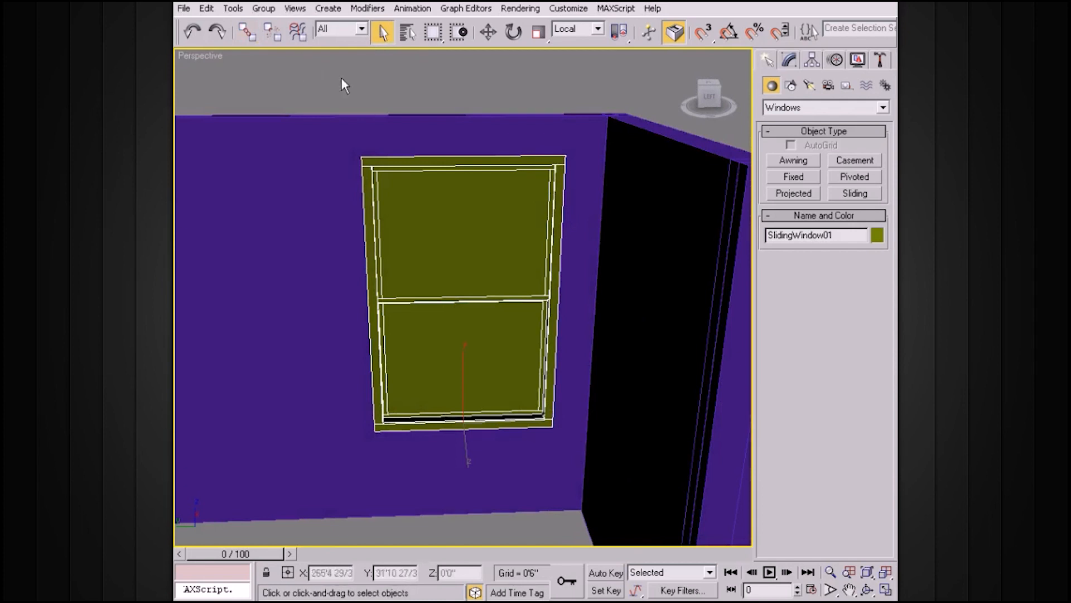
click(789, 59)
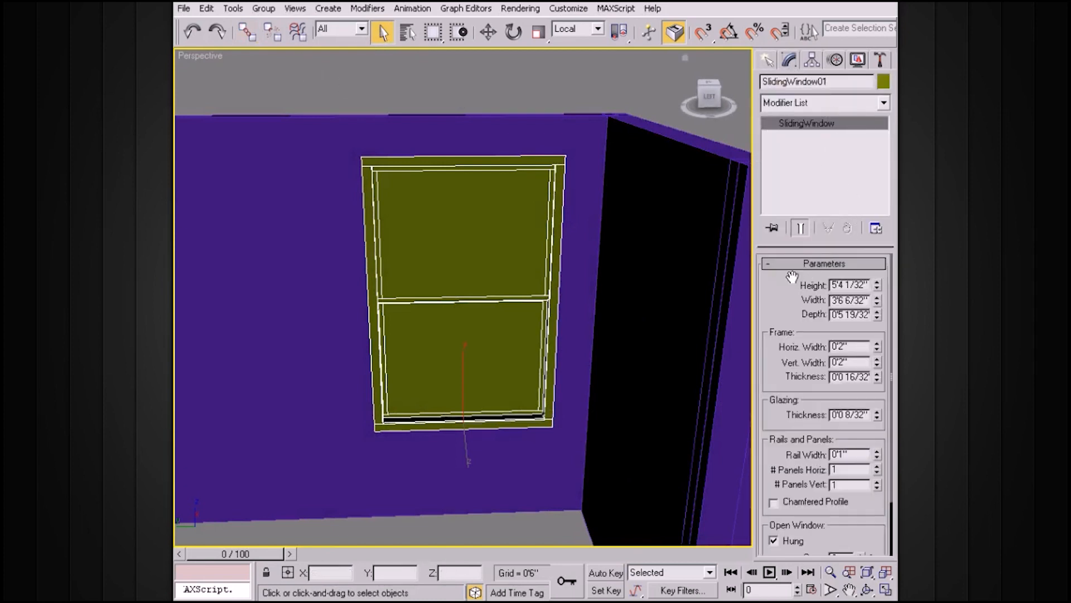
drag(877, 284, 877, 314)
right_click(877, 282)
mouse_move(623, 228)
alt+middle_down()
mouse_move(614, 247)
mouse_move(635, 227)
alt+middle_up()
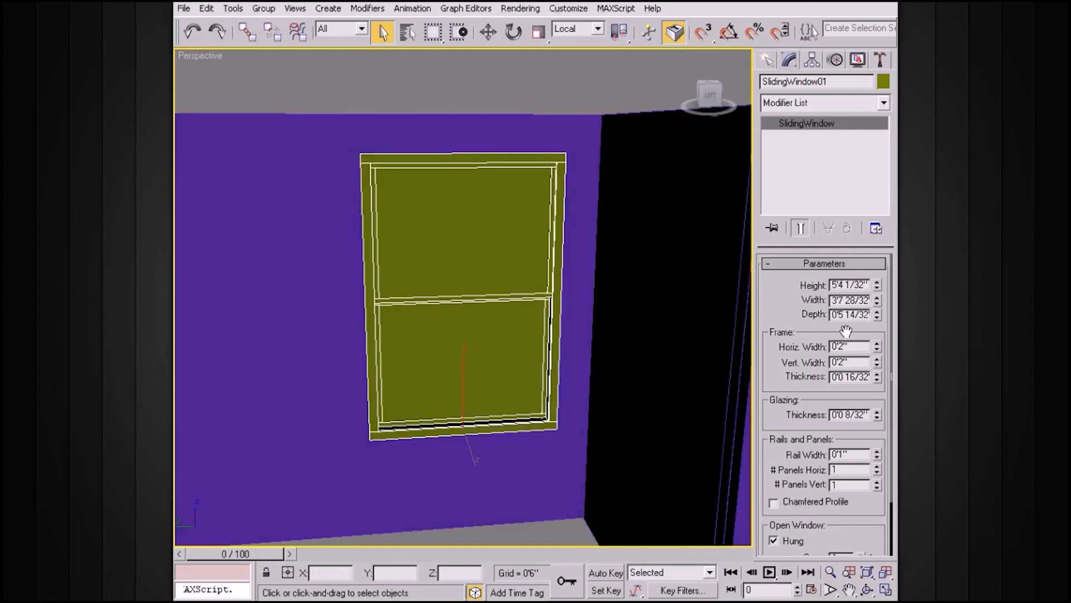
drag(880, 352, 882, 336)
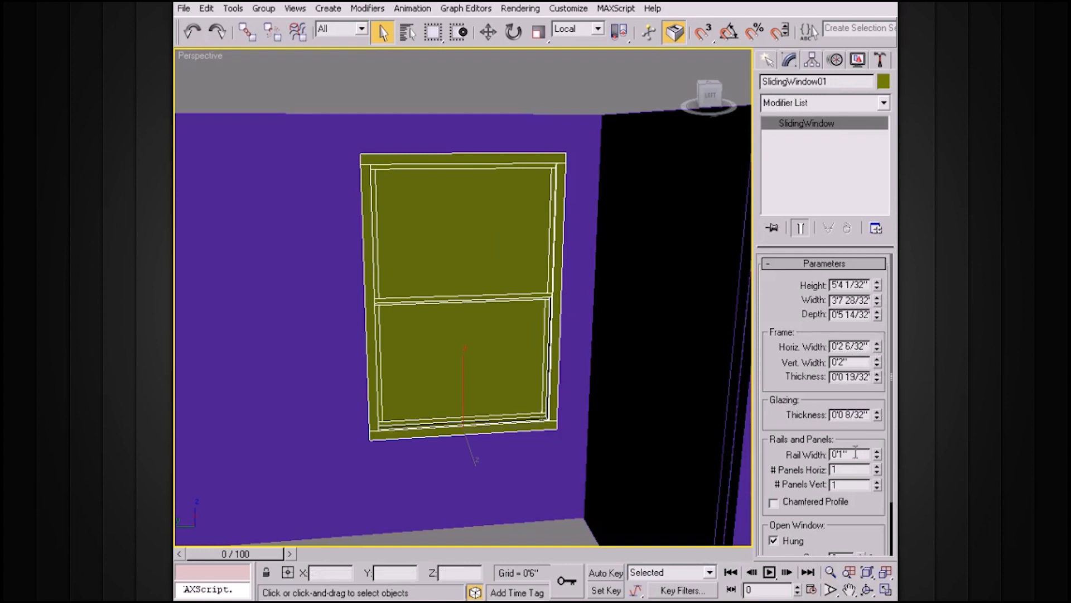
Divide the window sashes into 3 horizontal and 2 vertical panels.
click(877, 467)
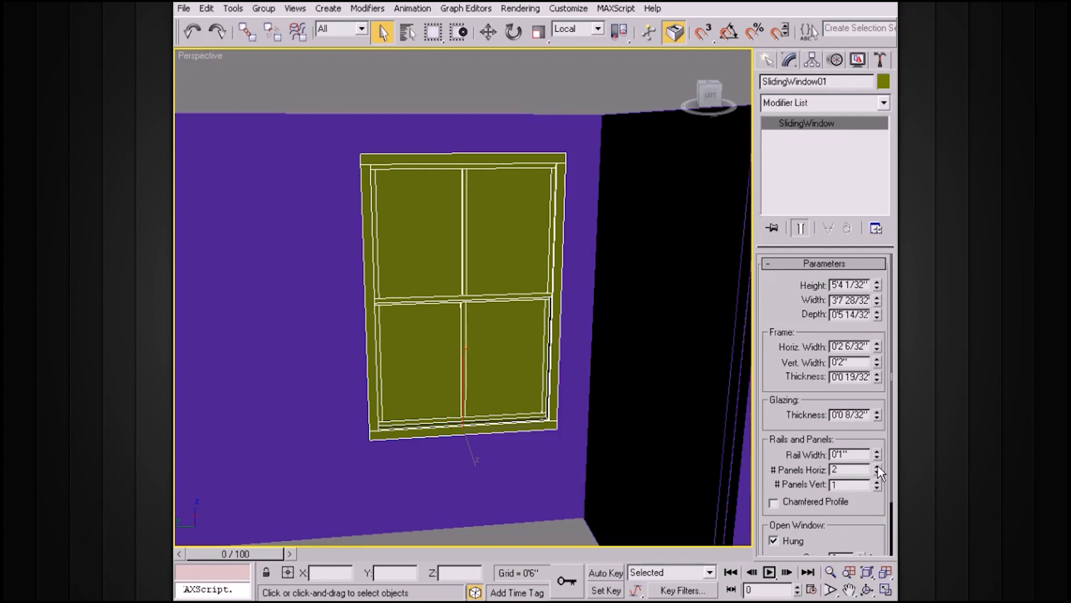
click(877, 467)
alt+middle_drag(521, 268, 555, 288)
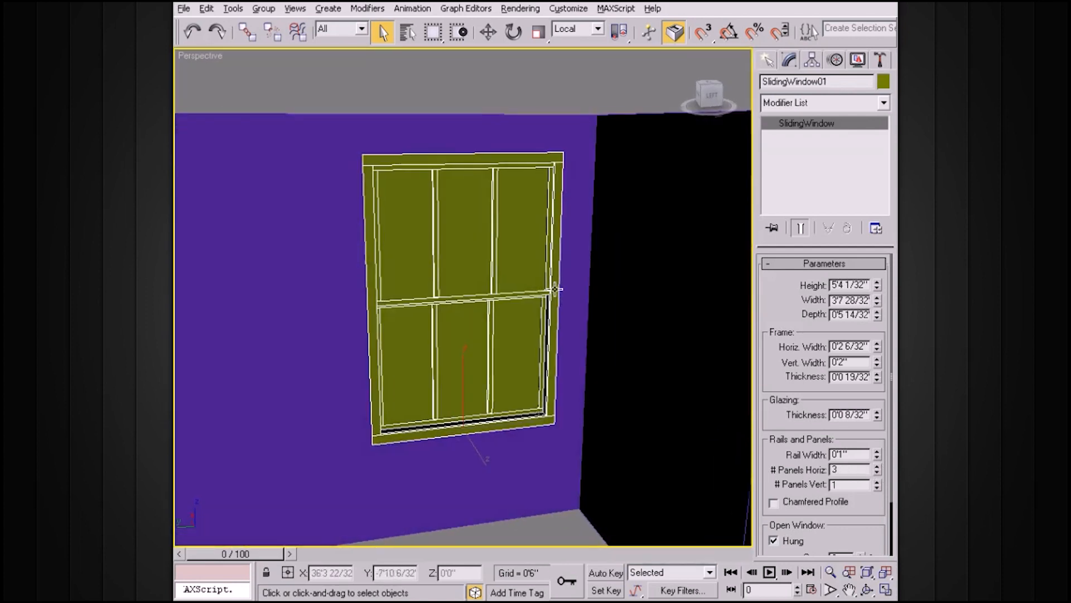
click(877, 488)
mouse_move(572, 354)
alt+middle_down()
mouse_move(579, 346)
mouse_move(565, 366)
alt+middle_up()
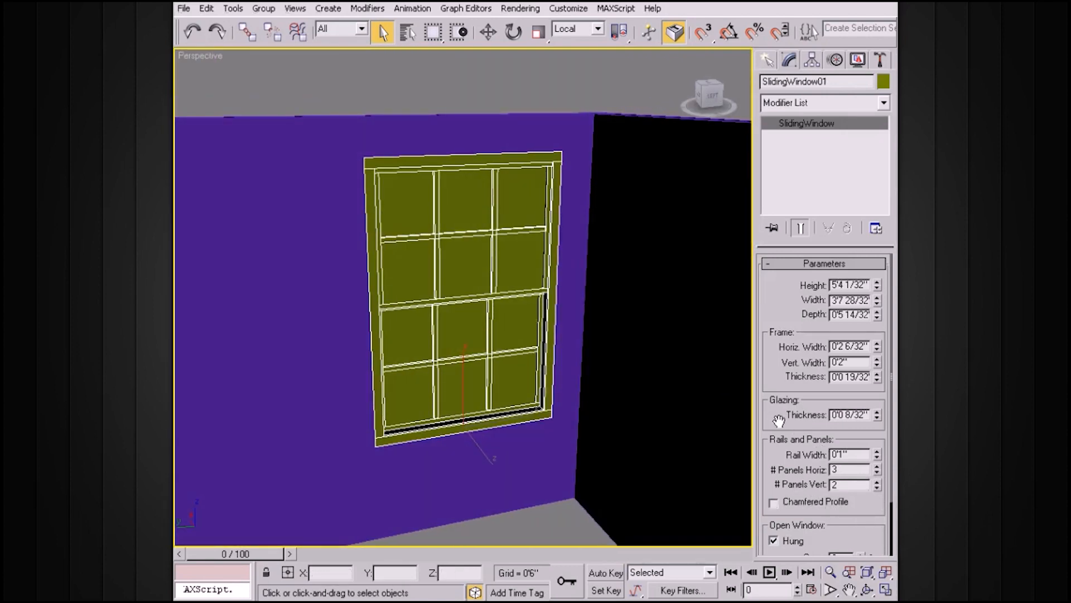
Try opening the hung sash, and lower its opening back to 4%.
drag(770, 417, 774, 328)
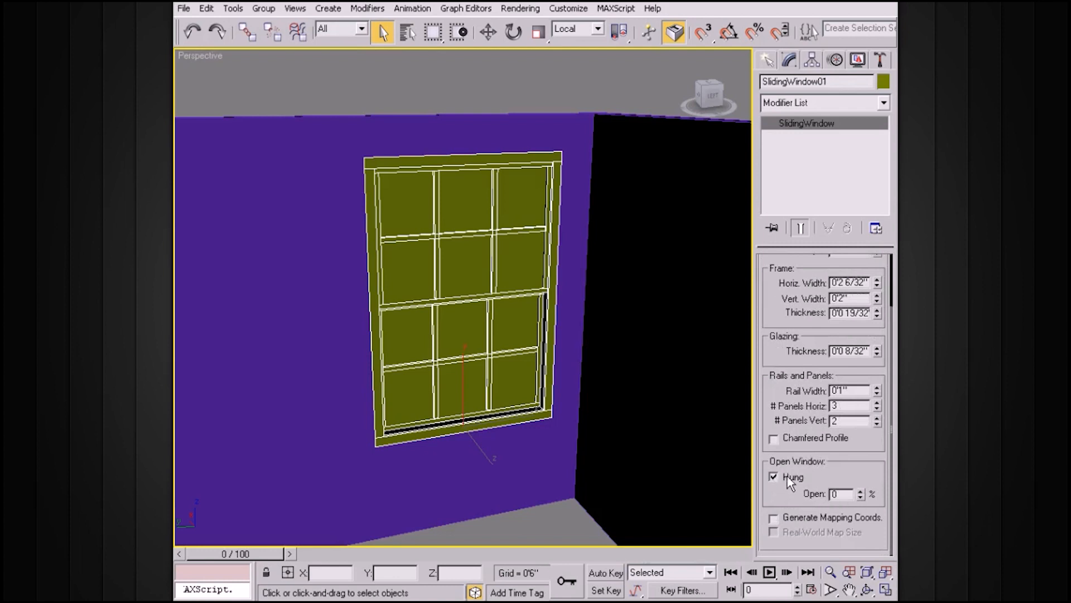
alt+middle_drag(567, 378, 545, 378)
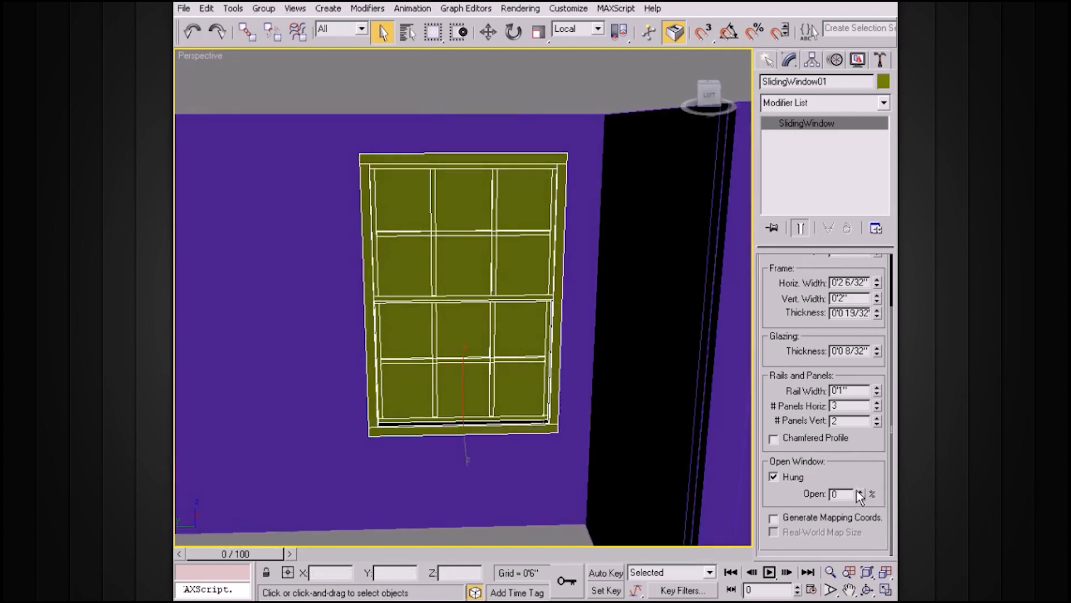
drag(864, 495, 862, 449)
alt+middle_drag(535, 367, 354, 339)
alt+middle_drag(524, 397, 590, 362)
drag(860, 494, 860, 527)
alt+middle_drag(516, 341, 718, 378)
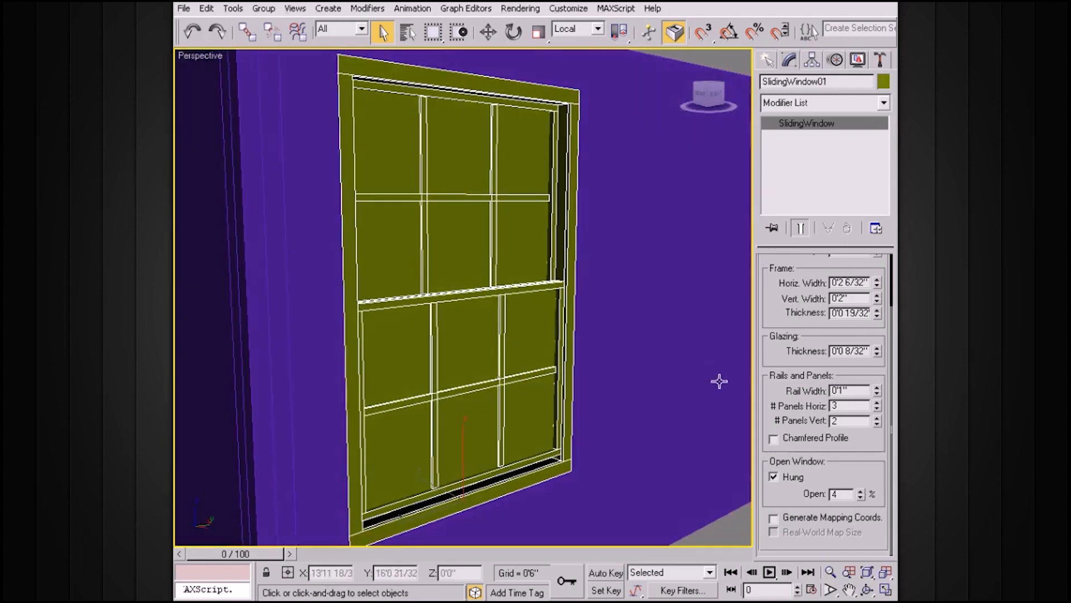
Turn off the Hung option, test the sideways sliding sash, and return its opening to 0%.
click(774, 478)
alt+middle_drag(521, 359, 794, 406)
drag(863, 492, 879, 528)
Reduce the window's horizontal and vertical panel counts to 1 each.
click(877, 424)
click(877, 409)
click(877, 409)
mouse_move(619, 388)
alt+middle_down()
mouse_move(604, 364)
mouse_move(620, 369)
alt+middle_up()
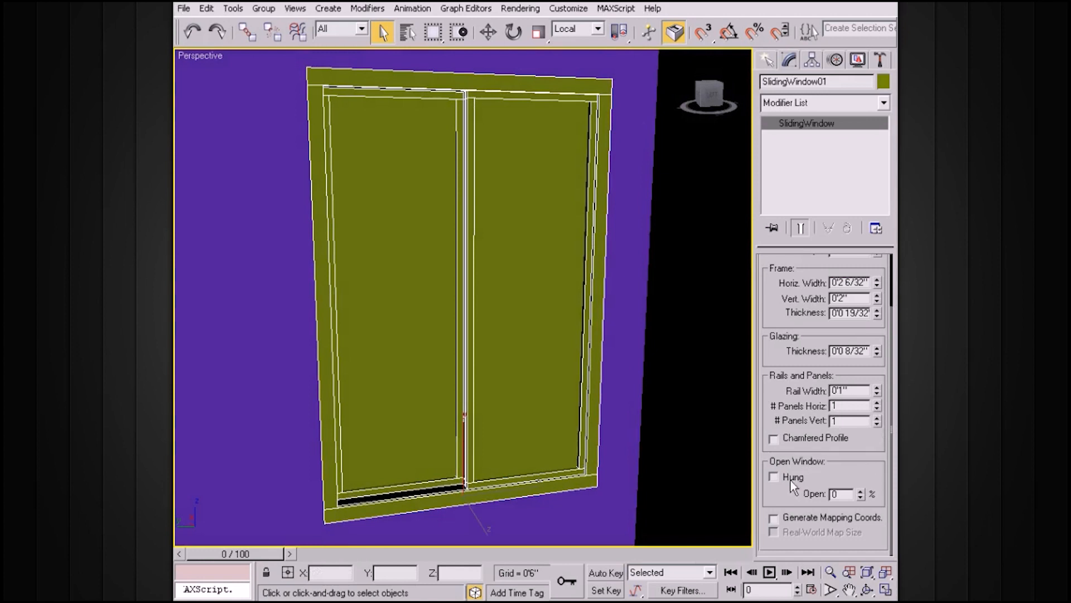
Make the window hung and set its opening to 55%.
click(774, 477)
drag(861, 497, 861, 453)
alt+middle_drag(599, 336, 526, 311)
Reposition the window sideways and vertically within the alcove wall, checking that the linked opening follows it.
scroll(564, 333, down, 3)
key(w)
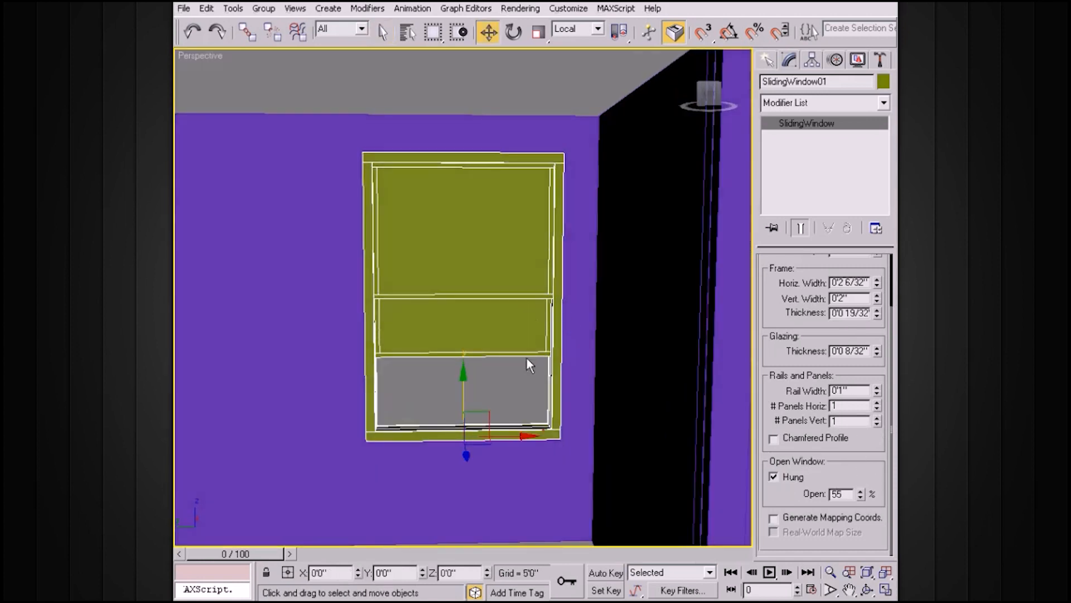
mouse_move(524, 434)
mouse_down()
mouse_move(472, 437)
mouse_move(524, 435)
mouse_up()
mouse_move(529, 435)
mouse_down()
mouse_move(549, 436)
mouse_move(508, 435)
mouse_up()
drag(444, 372, 445, 414)
scroll(520, 398, down, 5)
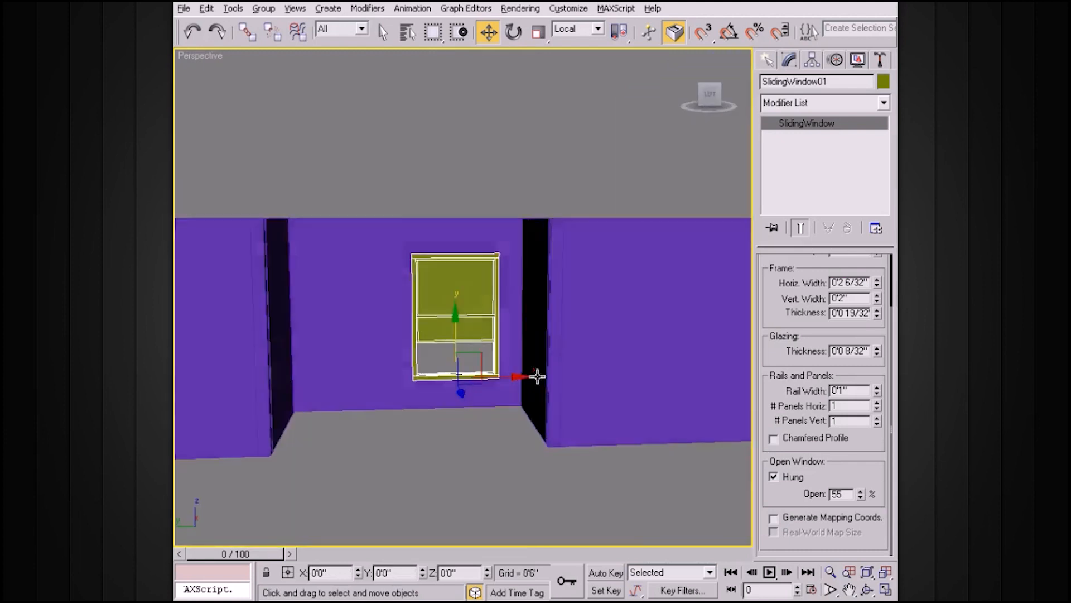
alt+middle_drag(535, 376, 550, 362)
scroll(551, 361, up, 2)
drag(451, 354, 452, 332)
alt+middle_drag(488, 330, 523, 360)
drag(510, 385, 526, 384)
scroll(536, 352, up, 2)
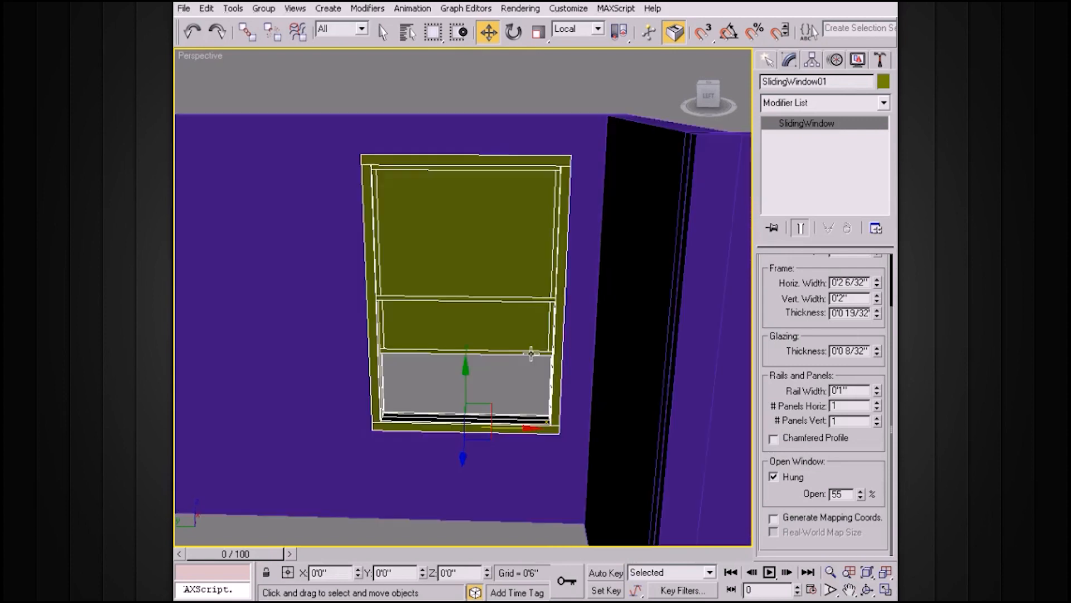
alt+middle_drag(492, 301, 552, 317)
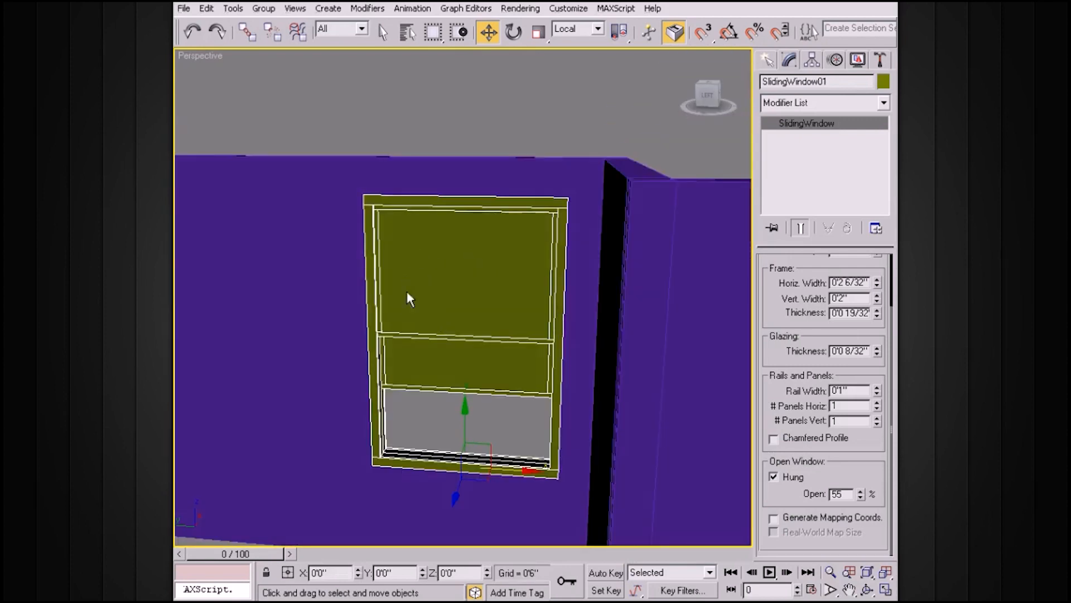
Bring up the Material Editor and load a Multi/Sub-Object material into the first sample slot.
alt+middle_drag(441, 281, 483, 258)
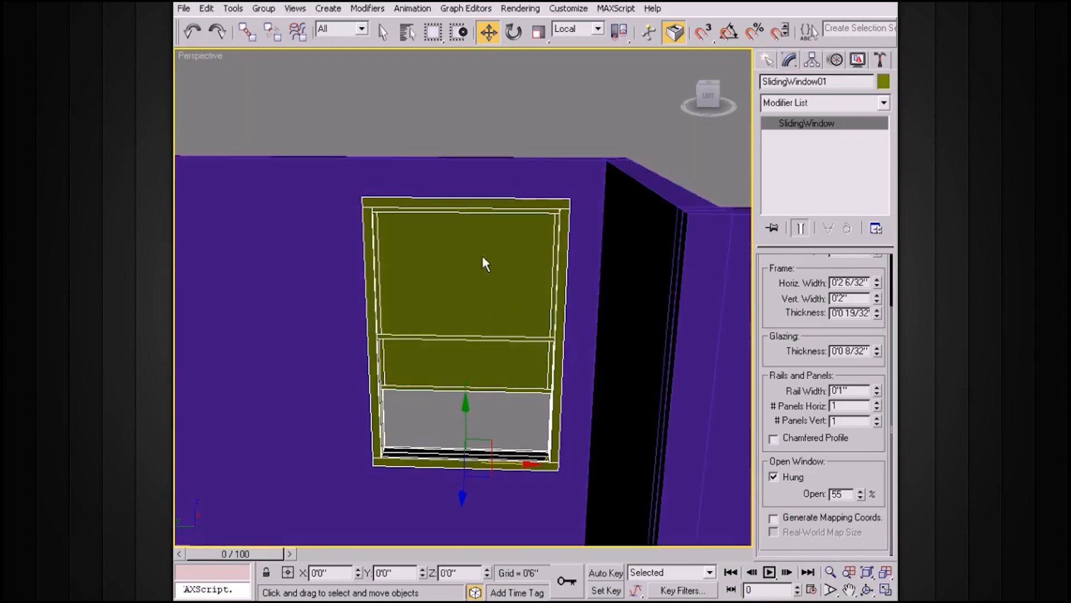
alt+middle_drag(515, 357, 507, 293)
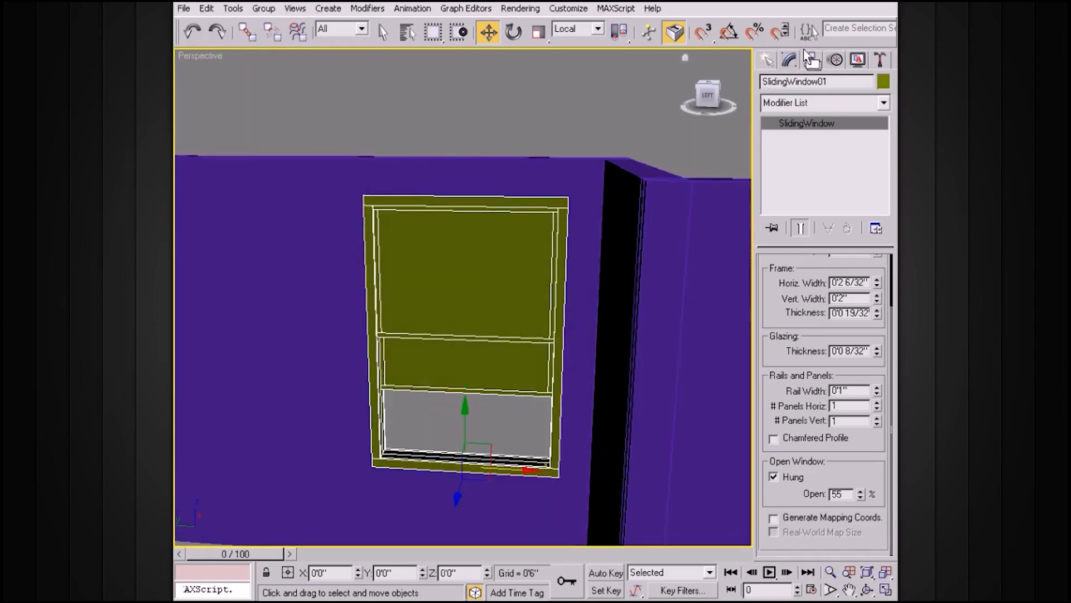
drag(828, 39, 566, 39)
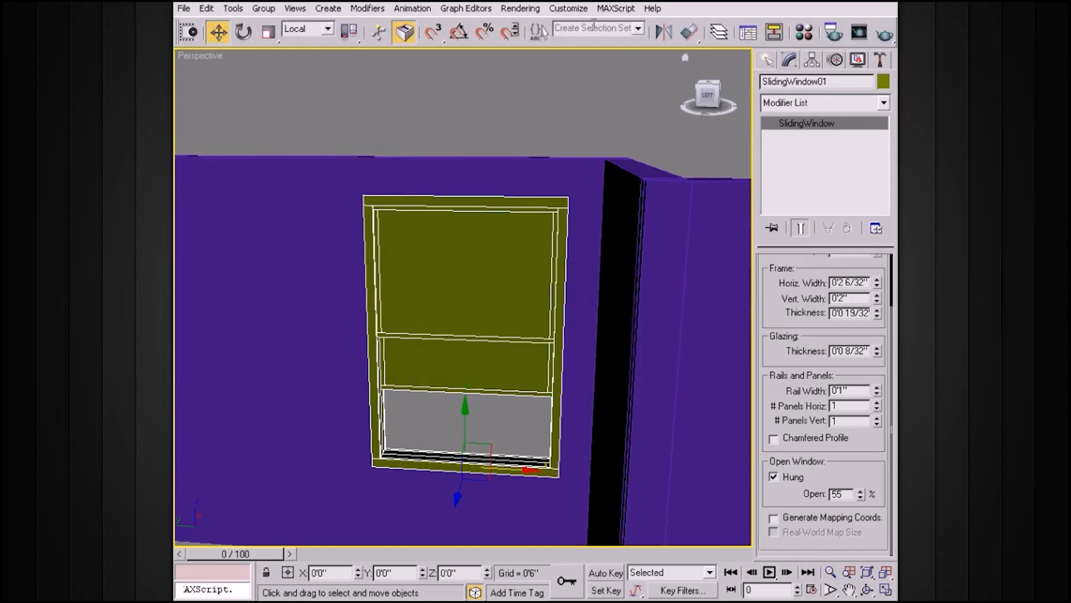
click(805, 32)
drag(531, 84, 361, 64)
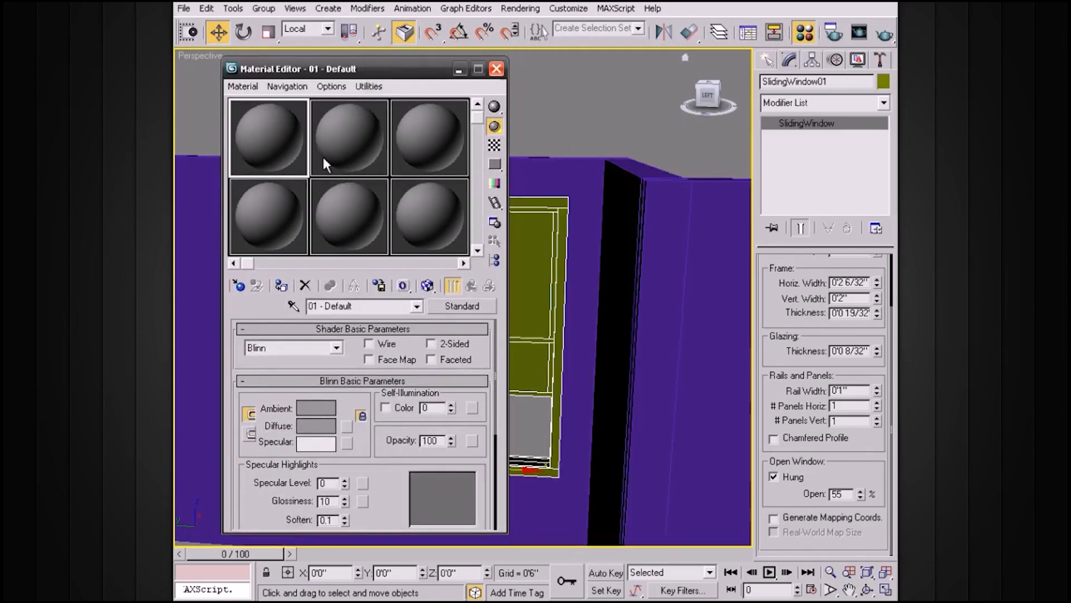
click(239, 287)
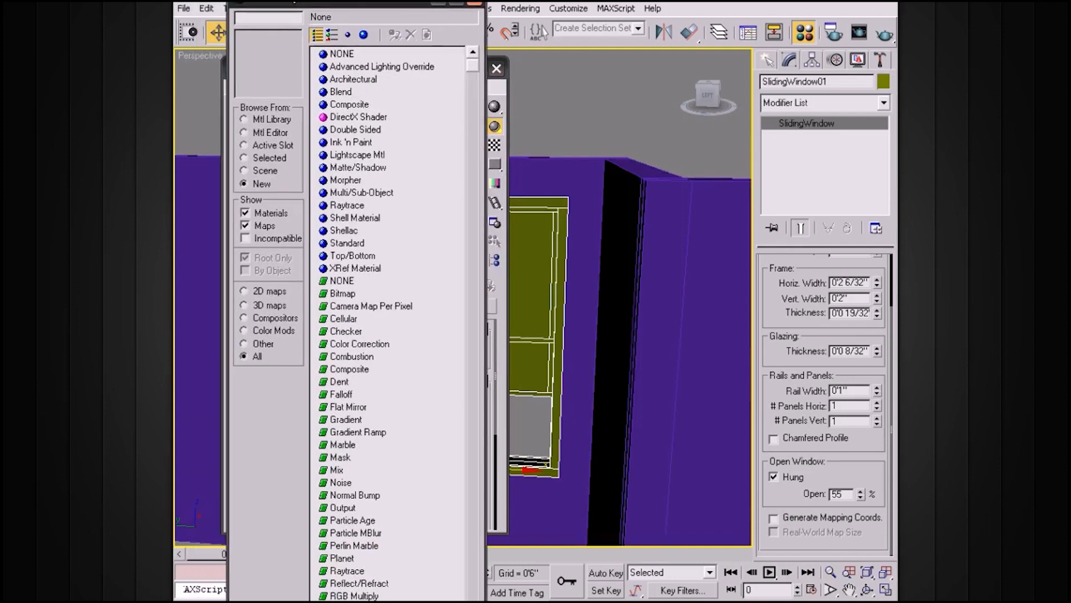
double_click(360, 192)
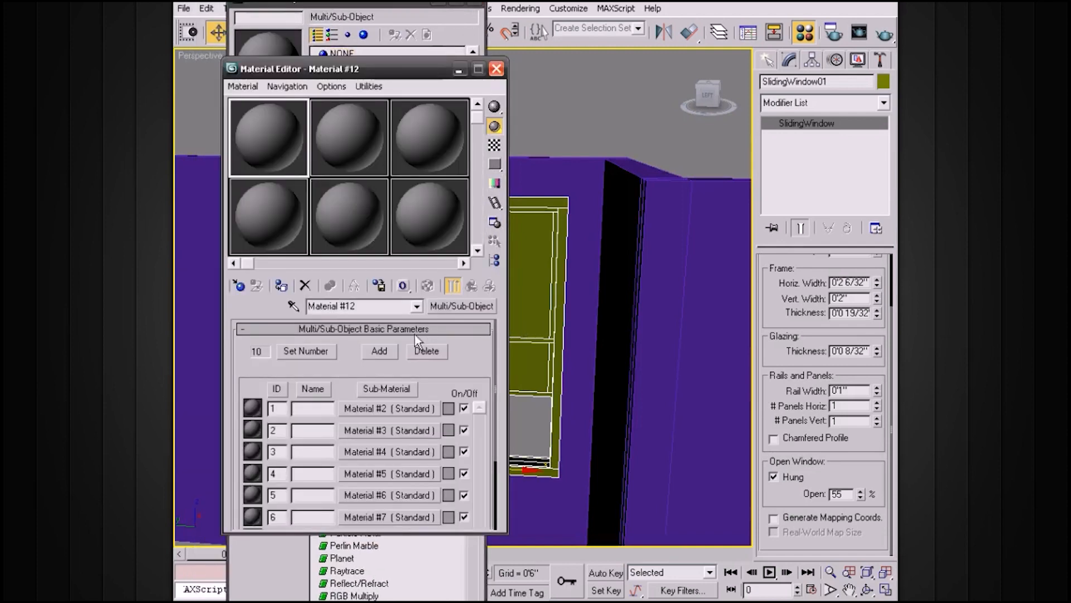
drag(406, 78, 704, 57)
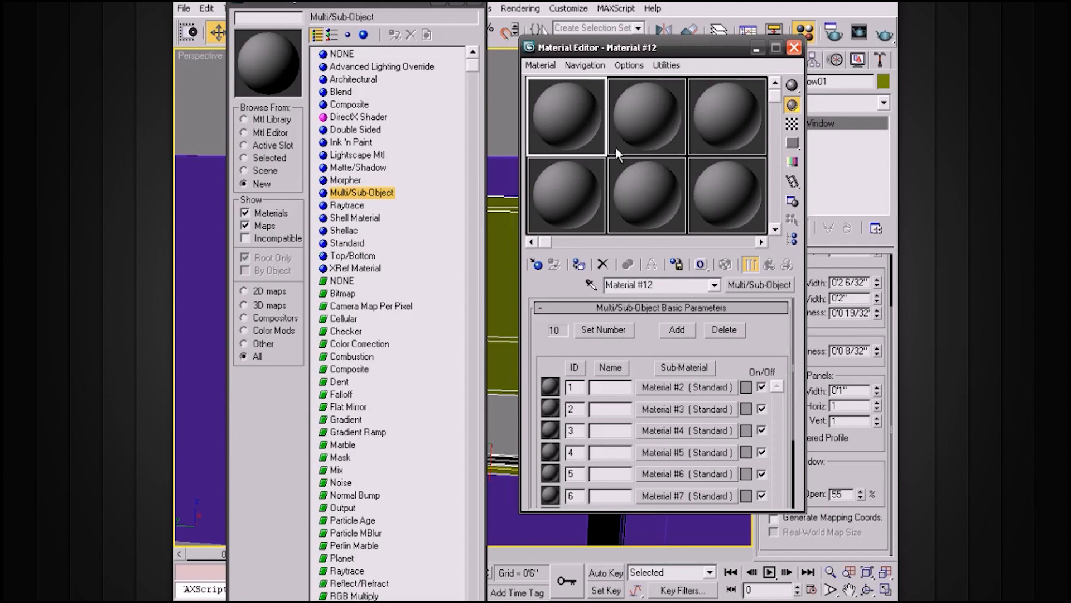
click(474, 3)
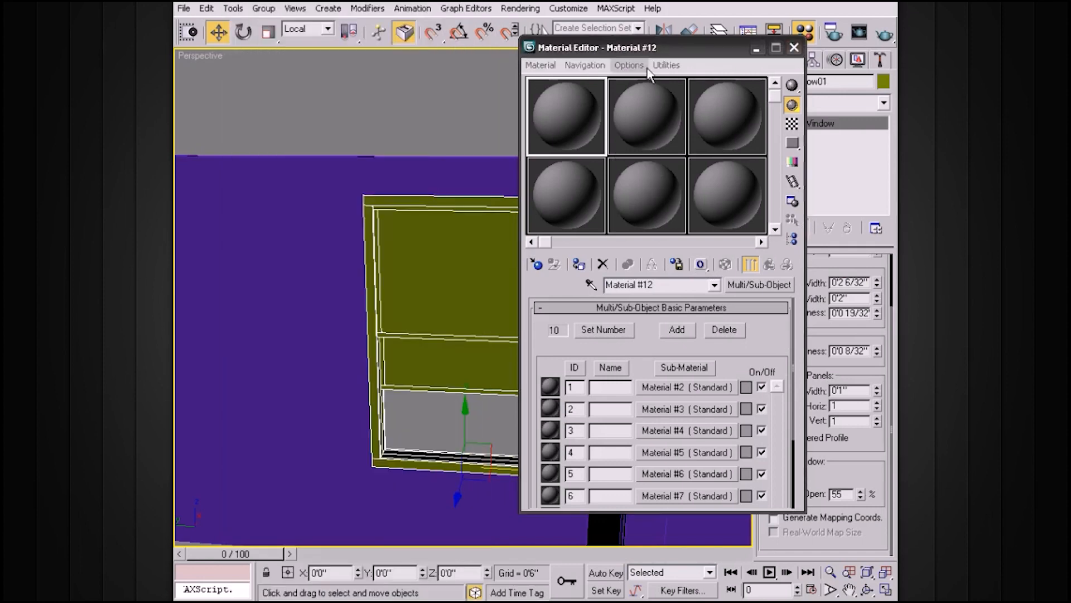
drag(637, 47, 703, 24)
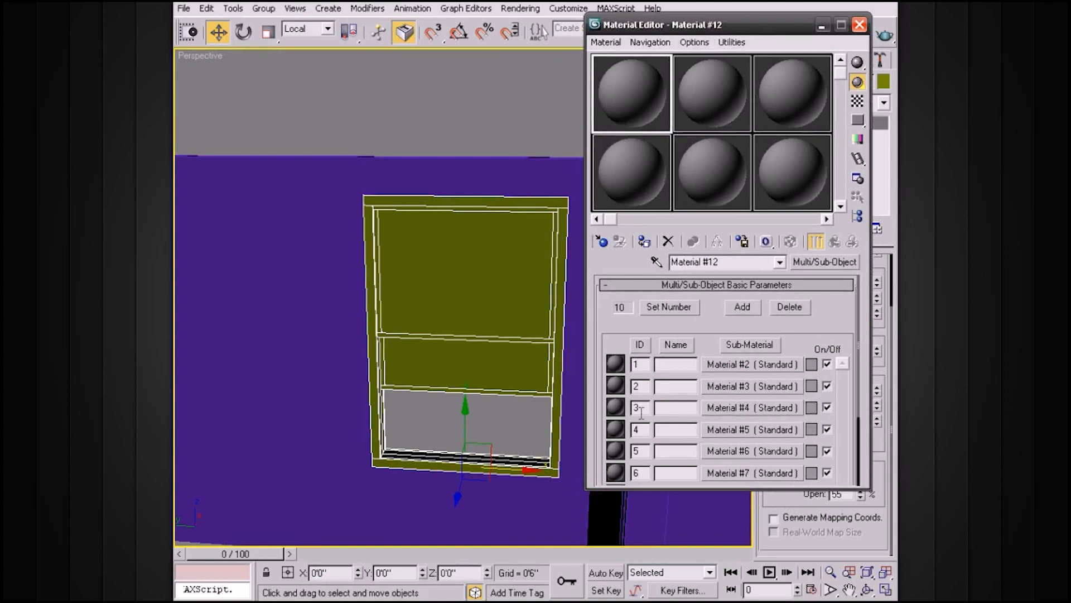
Set the color of sub-material ID 4 to light green with RGB 151, 243, 161.
click(811, 430)
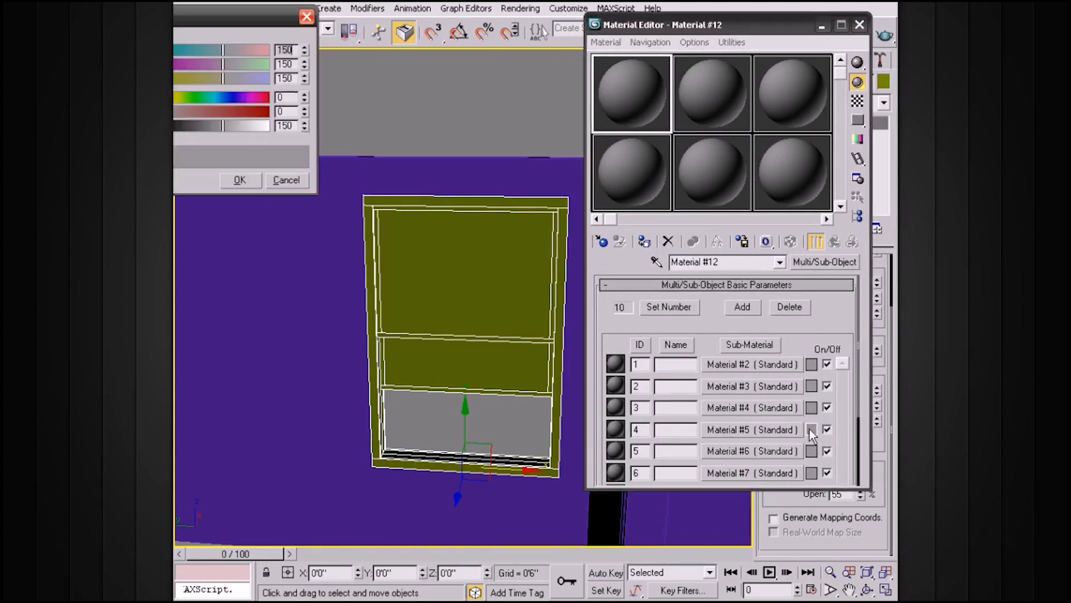
drag(240, 17, 742, 120)
click(521, 170)
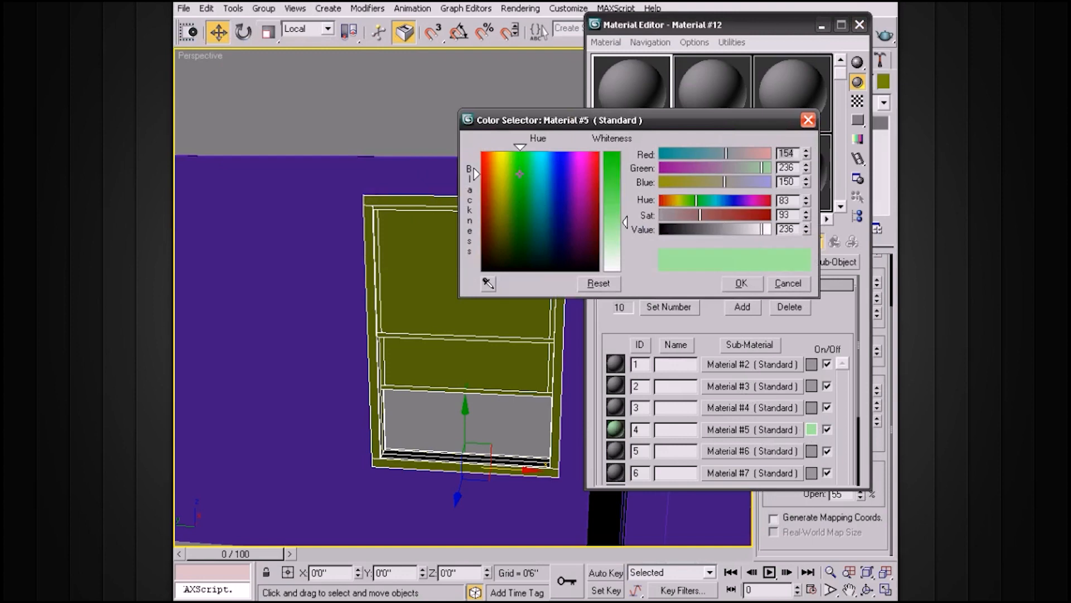
drag(522, 169, 523, 166)
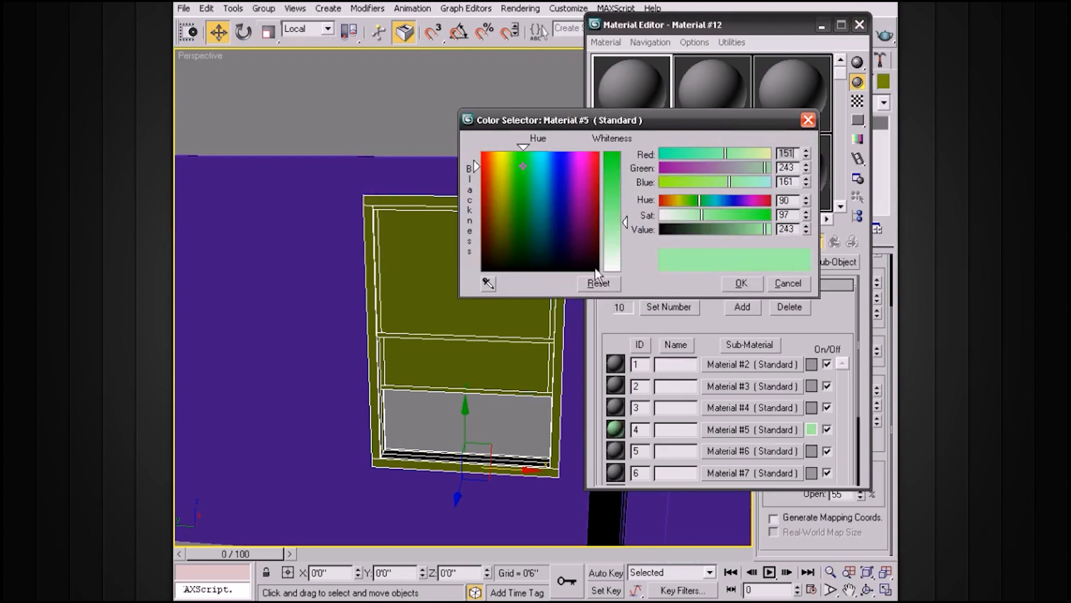
click(742, 283)
mouse_move(538, 306)
alt+middle_down()
mouse_move(356, 316)
mouse_move(332, 331)
mouse_move(524, 318)
alt+middle_up()
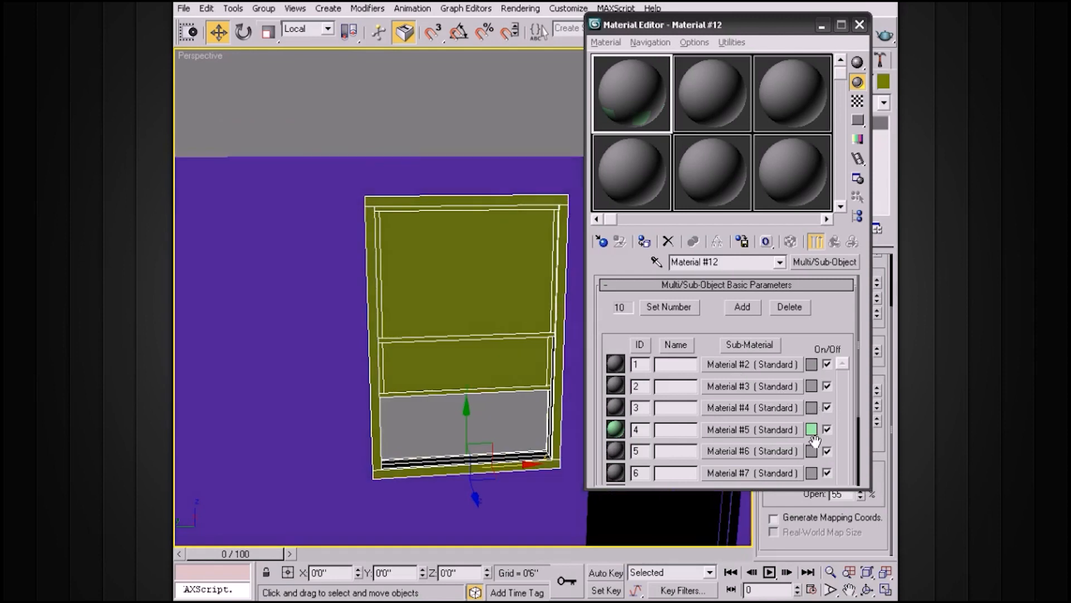
Set the color of sub-material ID 3 to light blue with RGB 150, 150, 228.
click(812, 407)
click(560, 181)
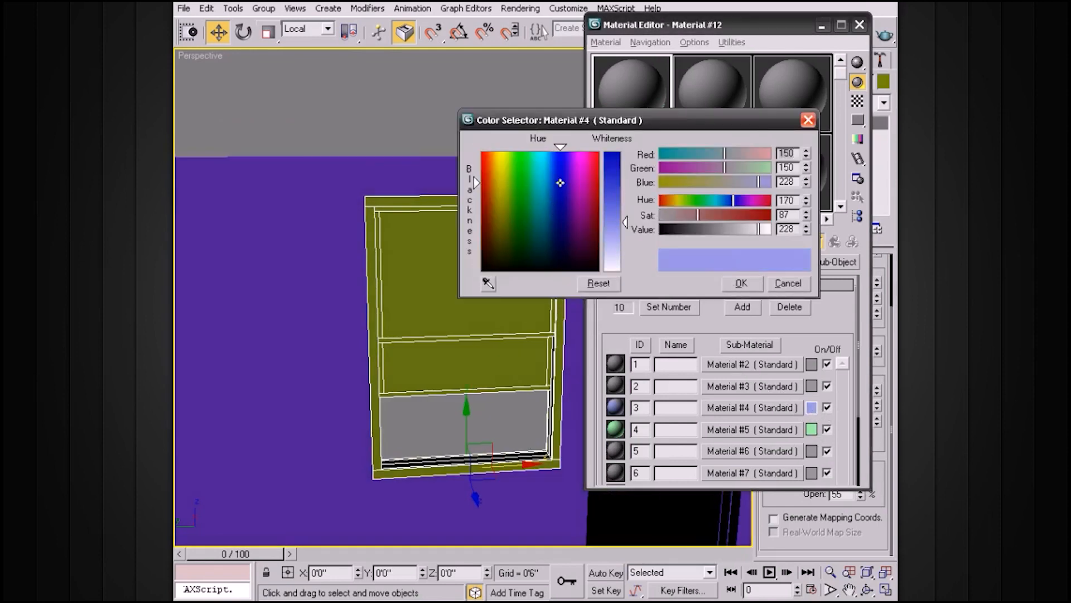
click(742, 284)
alt+middle_drag(513, 282, 473, 296)
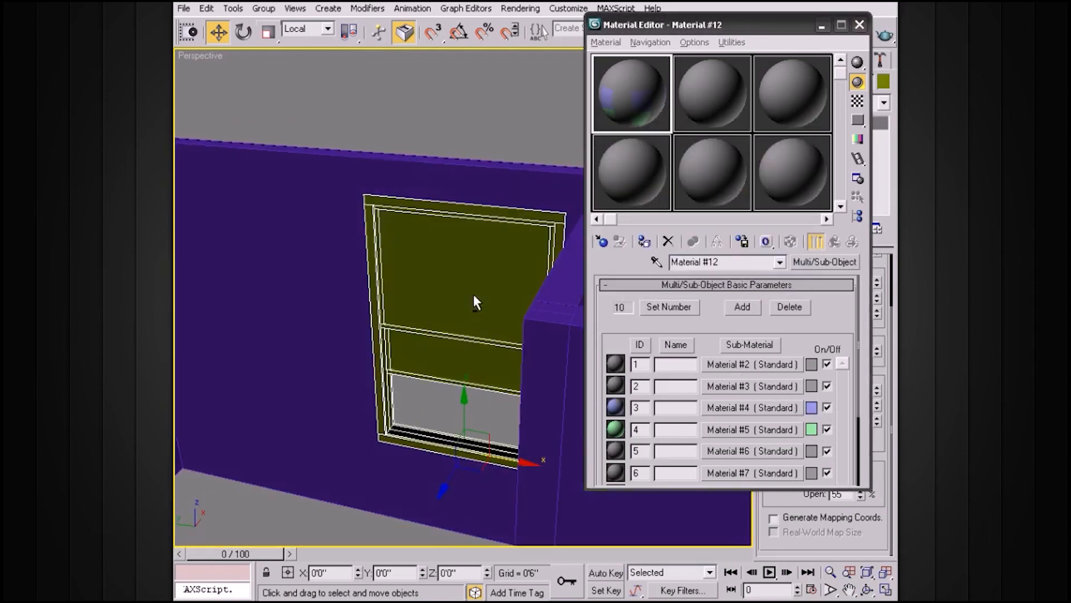
drag(706, 34, 715, 33)
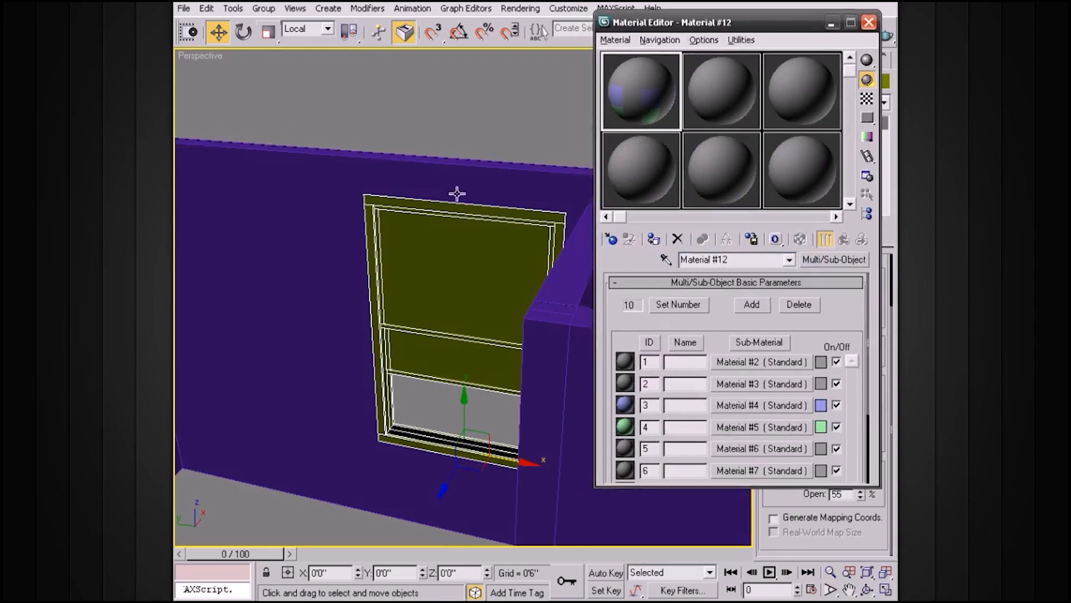
Apply the Multi/Sub-Object material to the sliding window and inspect the coloring of its frame and glass.
alt+middle_drag(455, 193, 504, 177)
drag(644, 102, 494, 267)
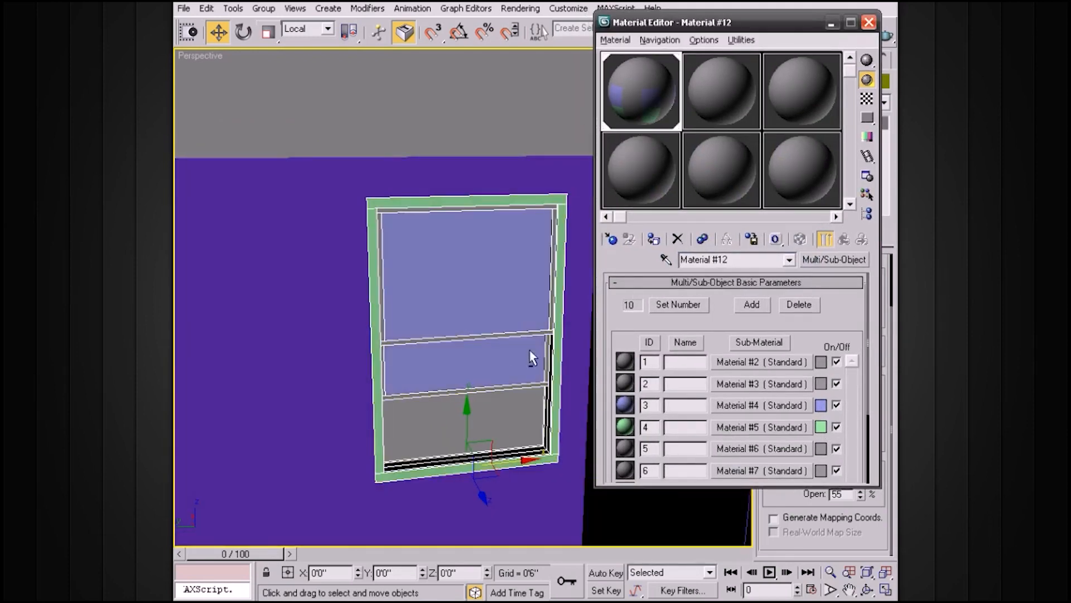
scroll(513, 340, up, 4)
alt+middle_drag(528, 340, 534, 290)
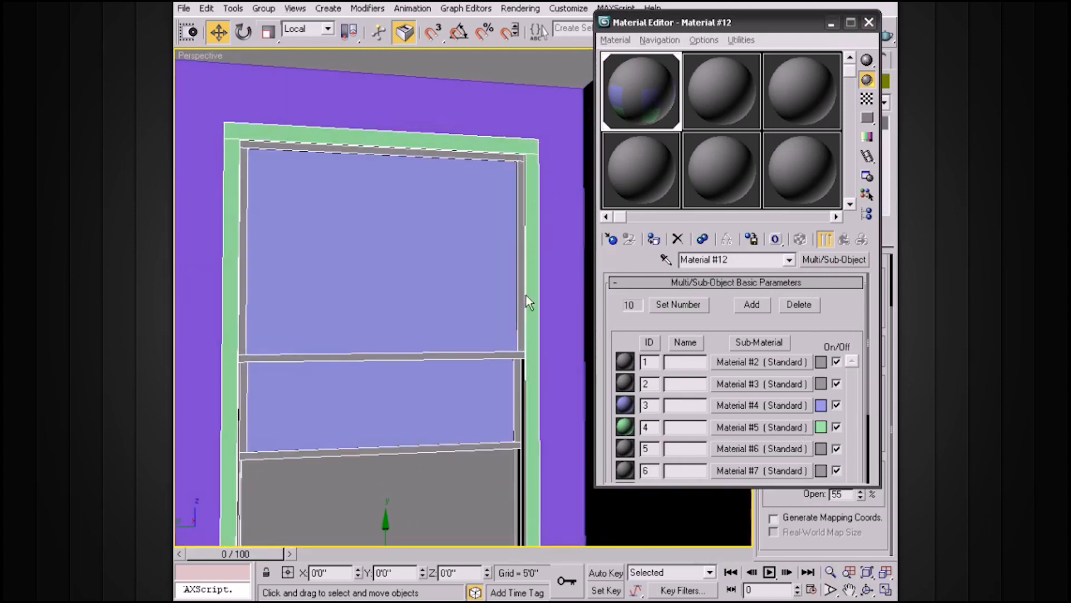
alt+middle_drag(485, 337, 438, 278)
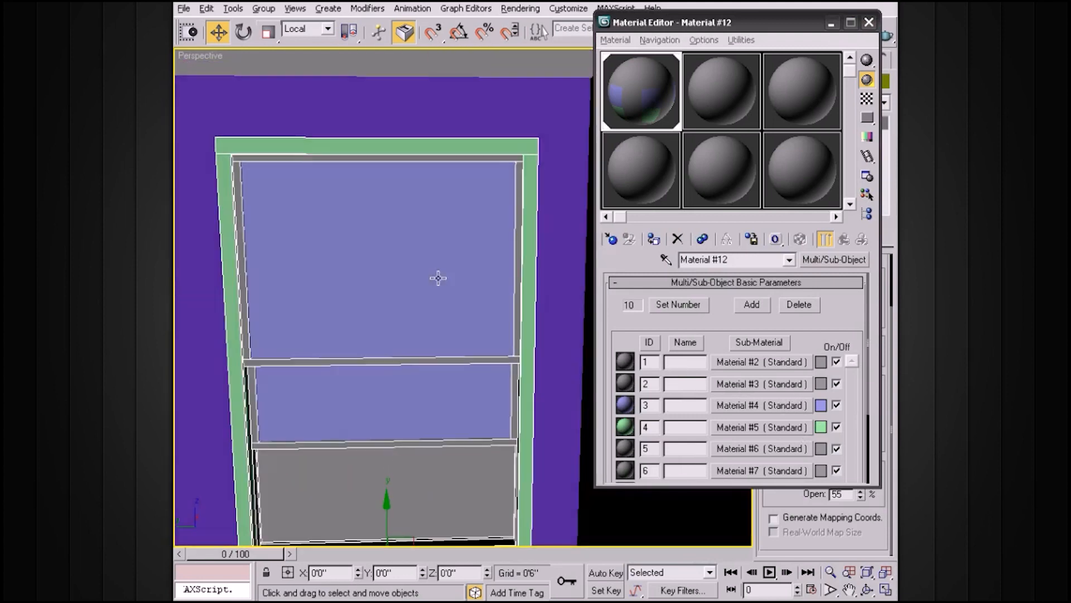
mouse_move(444, 369)
alt+middle_down()
mouse_move(478, 374)
mouse_move(461, 413)
alt+middle_up()
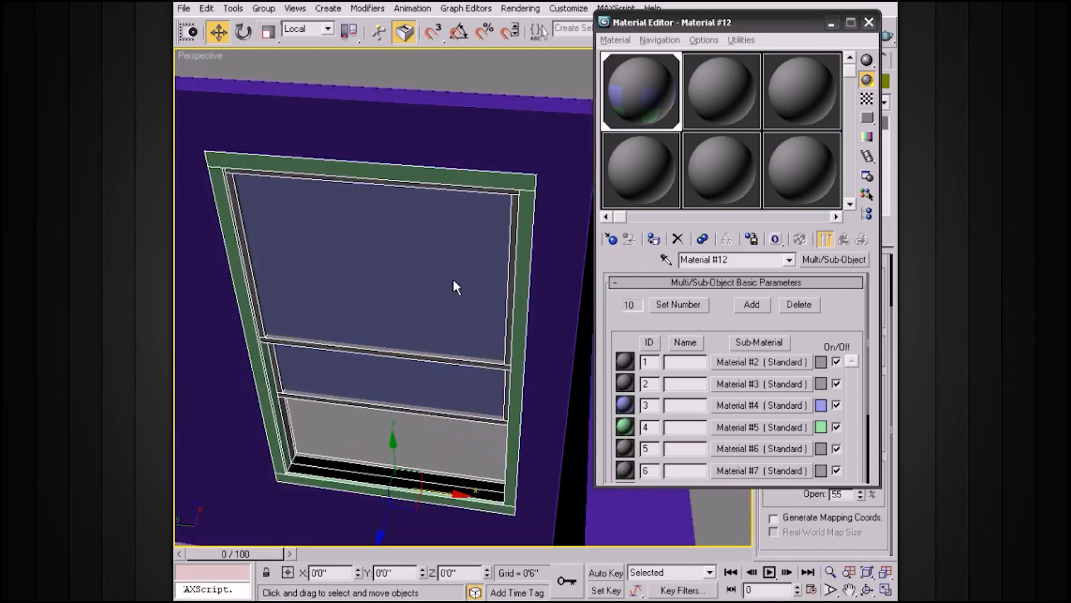
mouse_move(490, 309)
alt+middle_down()
mouse_move(326, 301)
mouse_move(545, 301)
mouse_move(469, 312)
alt+middle_up()
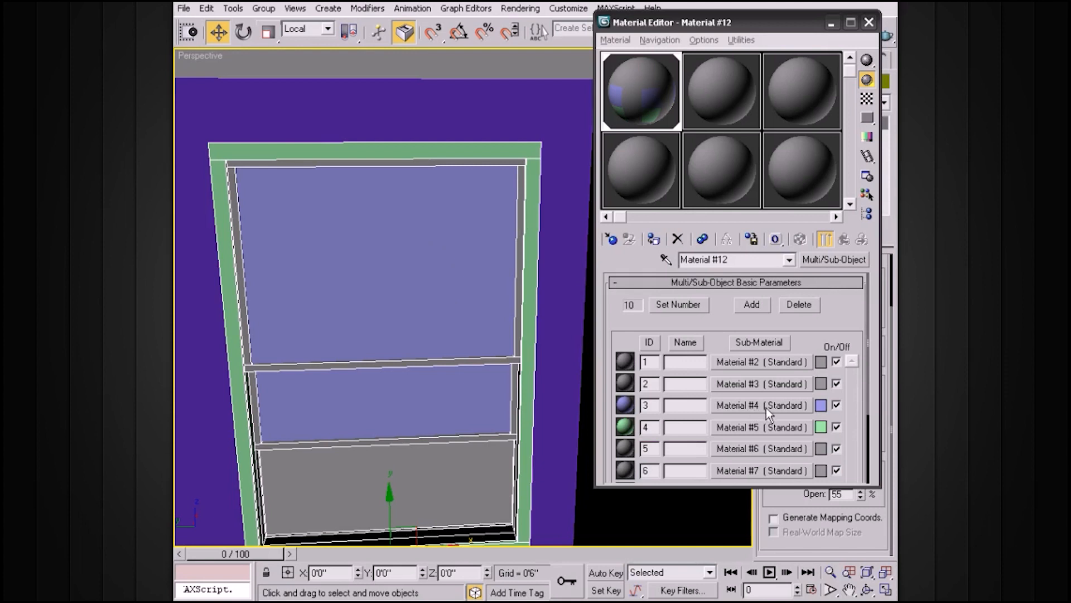
Set the opacity of the second sample slot's Standard material to 50.
click(726, 96)
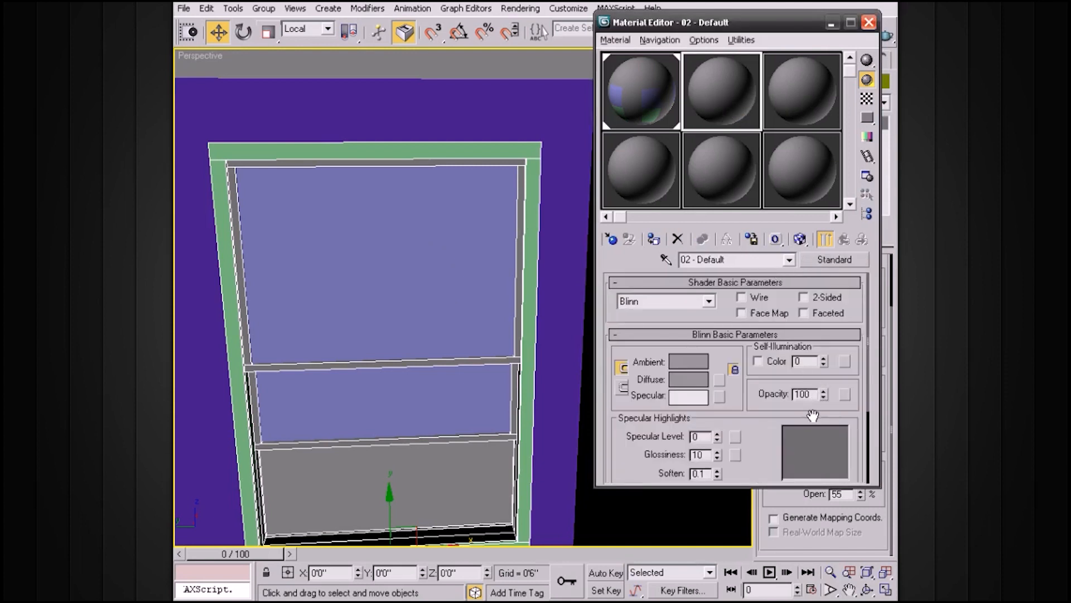
double_click(803, 394)
text(50)
key(Return)
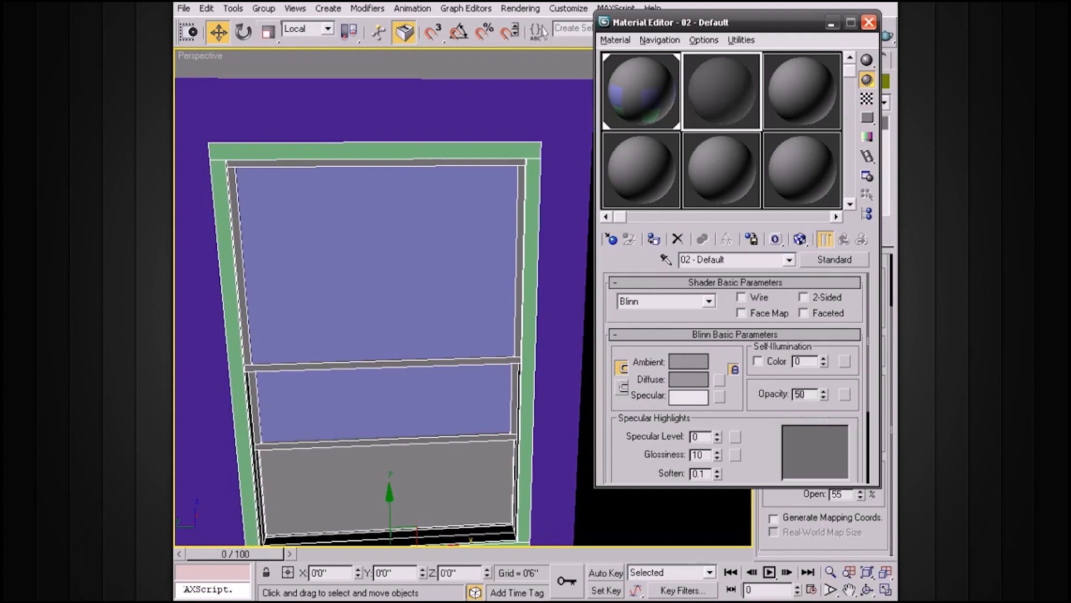
Replace sub-material ID 3 with an instance of the semi-transparent second material, and close the Material Editor.
click(646, 93)
drag(724, 92, 768, 401)
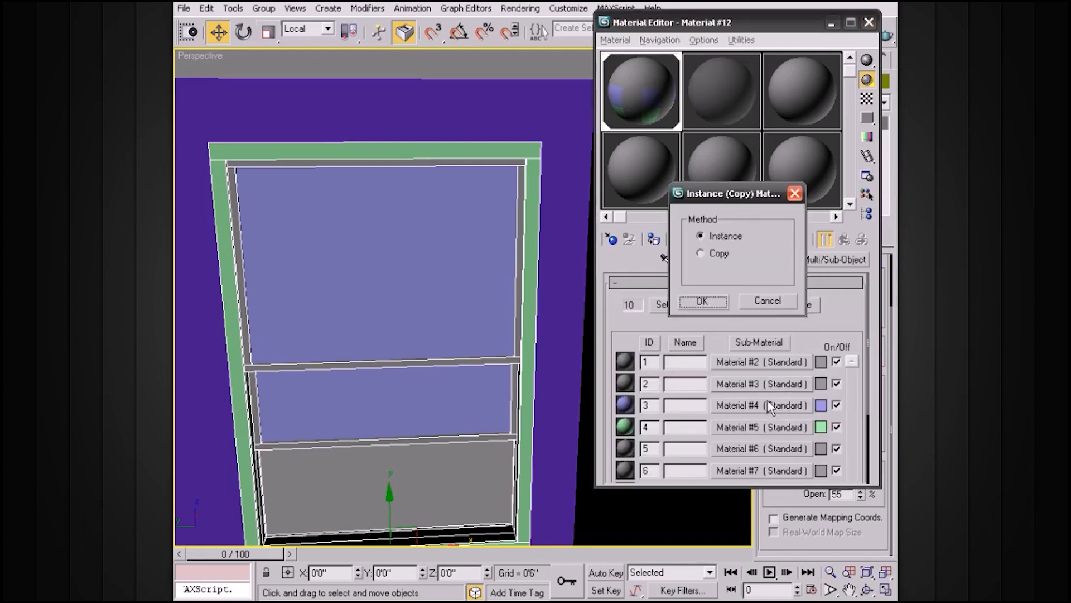
click(706, 305)
alt+middle_drag(545, 276, 450, 290)
click(869, 22)
alt+middle_drag(705, 237, 602, 307)
alt+middle_drag(410, 315, 443, 346)
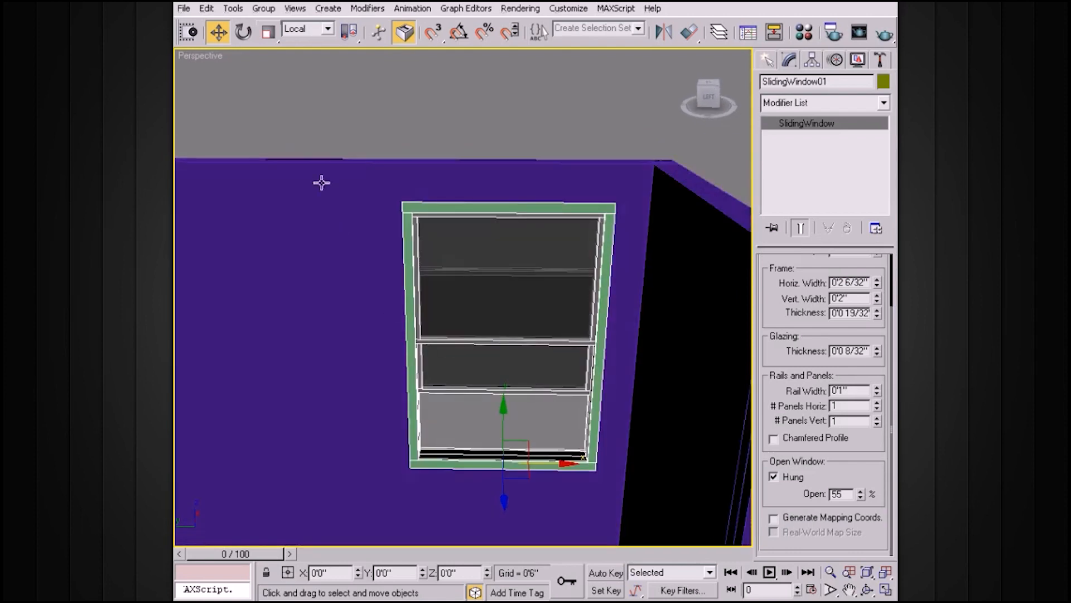
drag(193, 45, 283, 45)
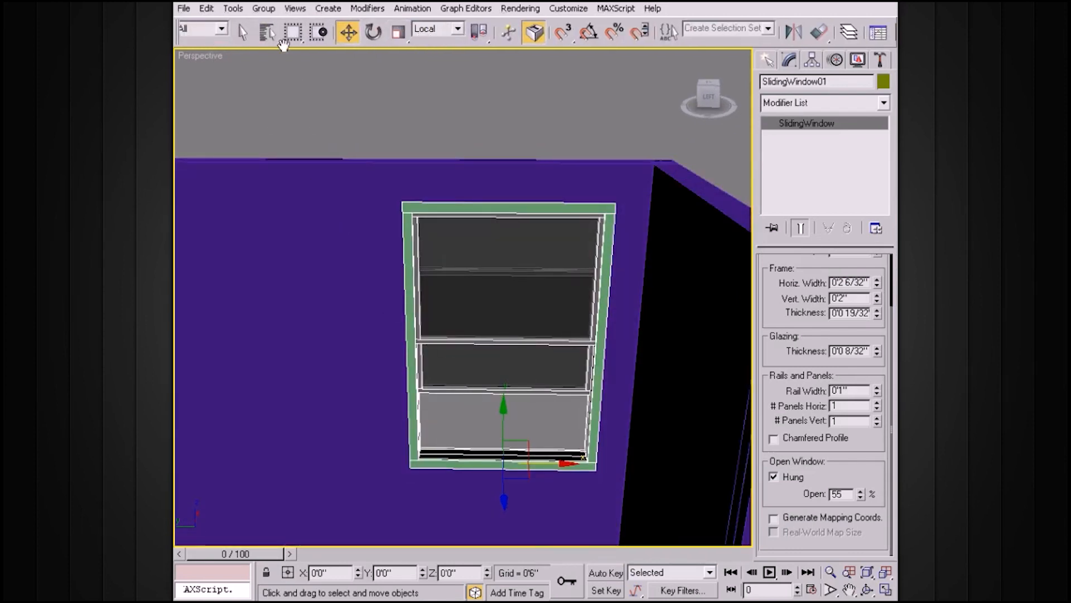
alt+middle_drag(550, 351, 582, 366)
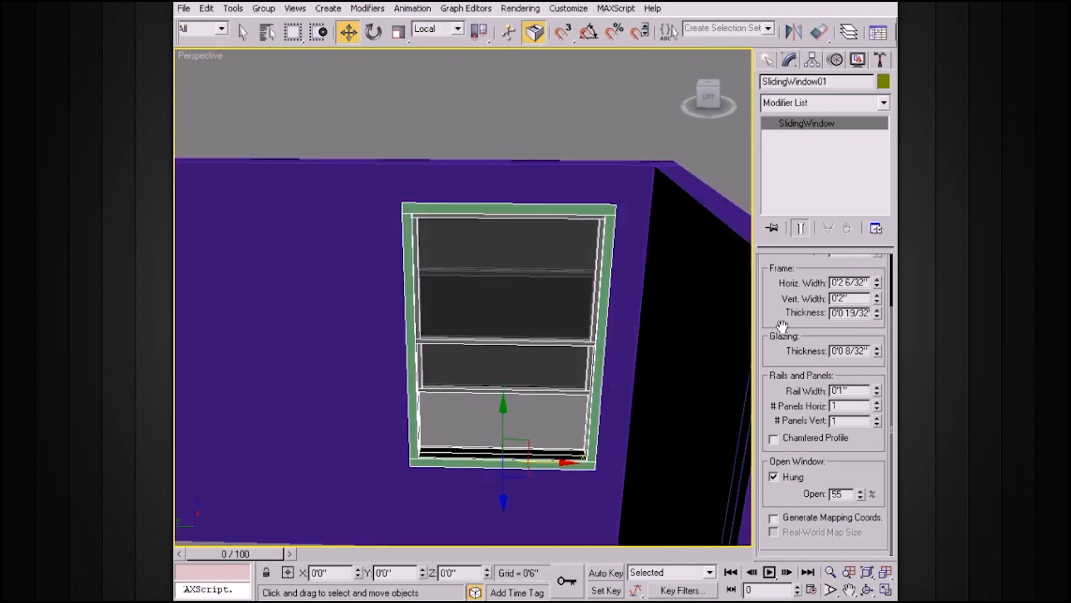
Close the window's hung sash by setting its opening to 0%.
drag(773, 322, 773, 244)
alt+middle_drag(562, 383, 556, 320)
drag(869, 495, 853, 557)
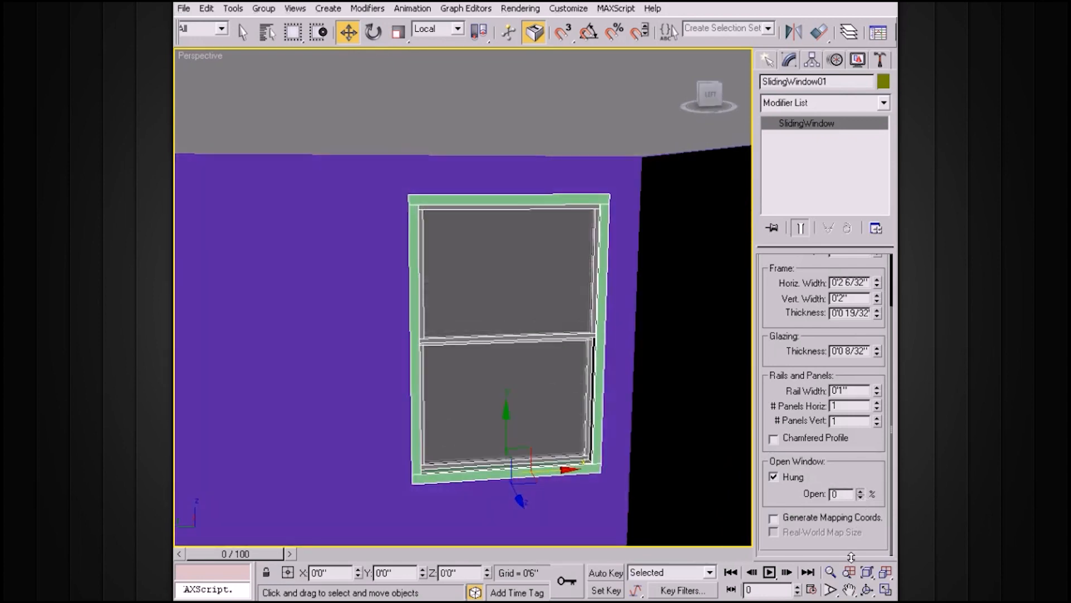
alt+middle_drag(625, 347, 646, 352)
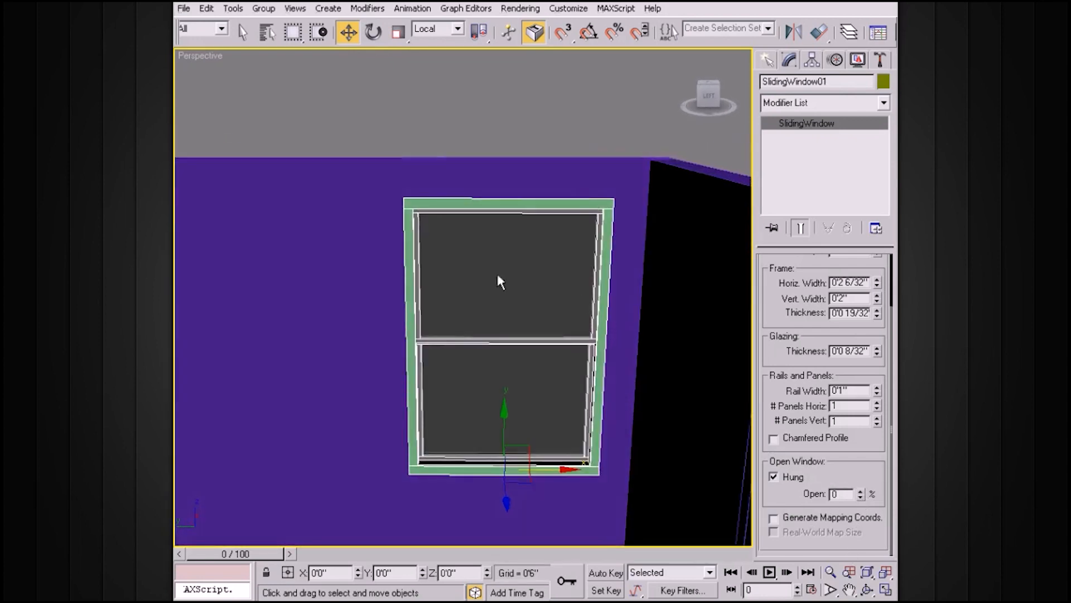
alt+middle_drag(569, 314, 611, 342)
Delete the sliding window from the alcove wall.
key(Delete)
scroll(567, 331, down, 3)
middle_drag(611, 342, 595, 347)
scroll(596, 347, down, 2)
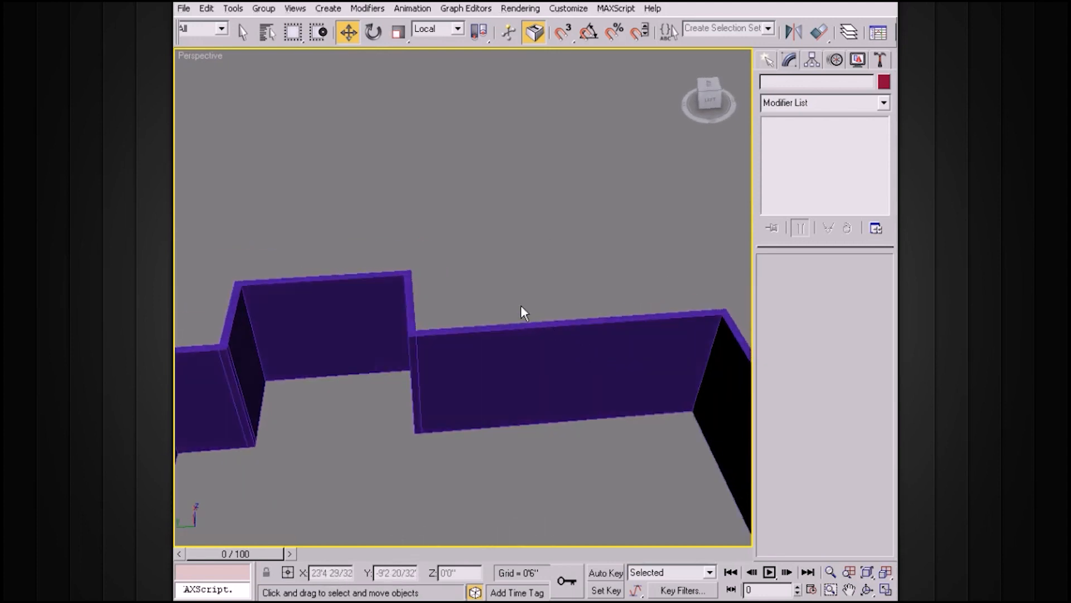
Restore the four-viewport layout, change the upper wireframe Perspective viewport to a Top view, and frame the wall corner.
key(alt+w)
key(ctrl+shift+z)
click(410, 206)
right_click(213, 55)
mouse_move(263, 61)
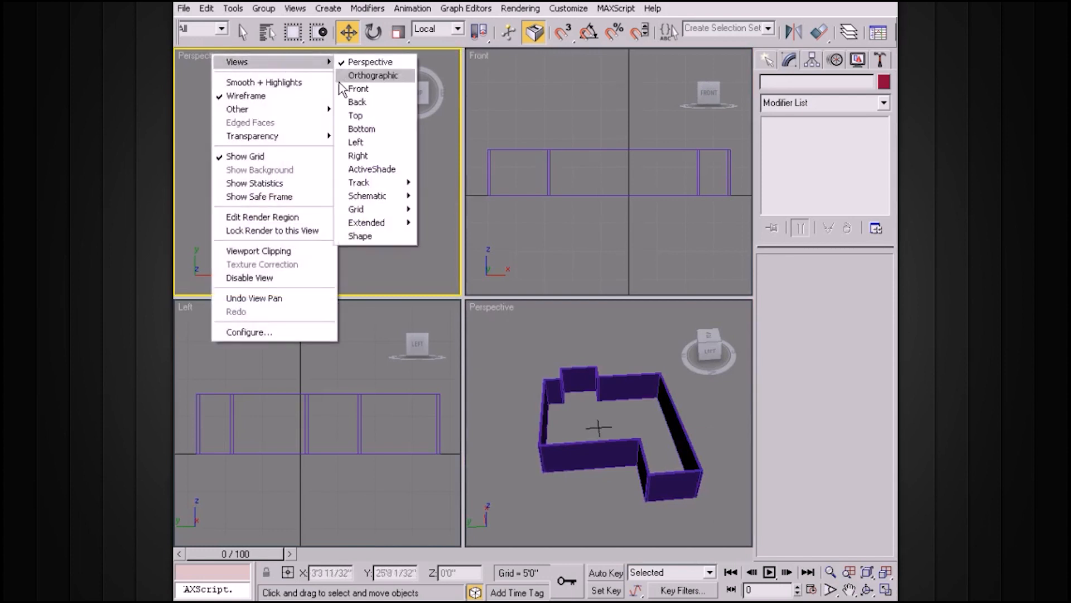
click(356, 118)
middle_drag(414, 153, 250, 147)
scroll(317, 145, up, 2)
middle_drag(317, 145, 380, 169)
scroll(362, 173, up, 3)
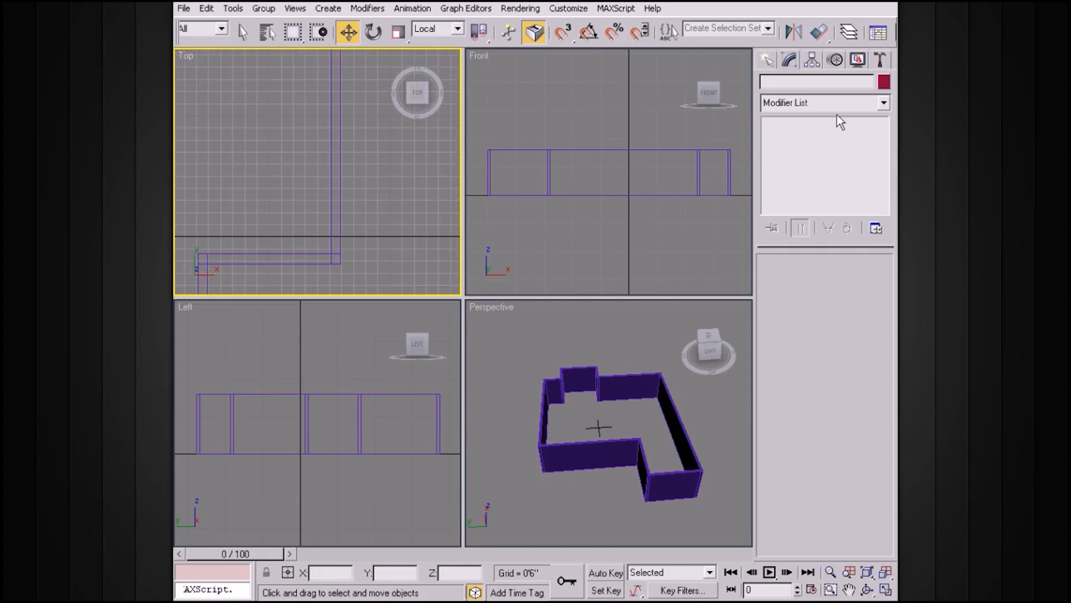
Create a fixed window in the alcove wall, about 3'8" wide, 4 22/32" deep and 6'2 19/32" high.
click(774, 62)
click(803, 178)
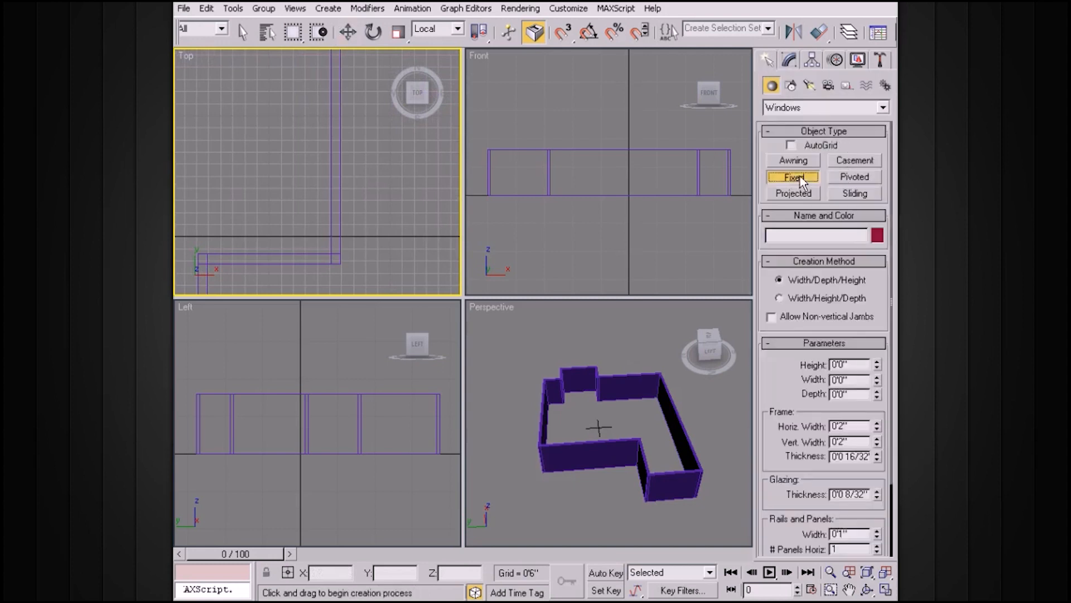
mouse_move(366, 173)
middle_down()
mouse_move(371, 215)
mouse_move(359, 186)
middle_up()
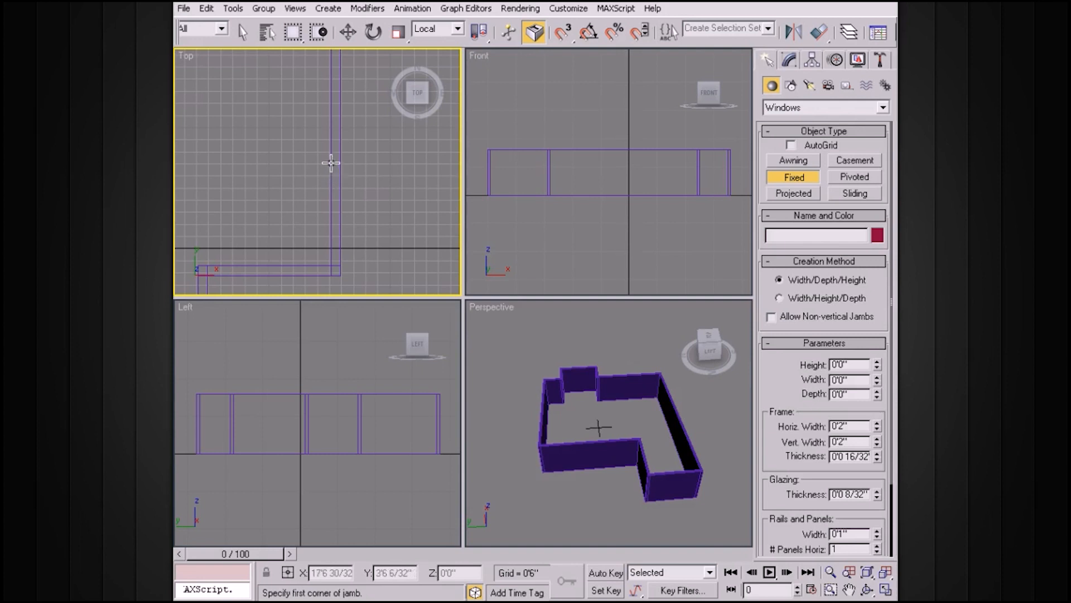
drag(331, 162, 332, 251)
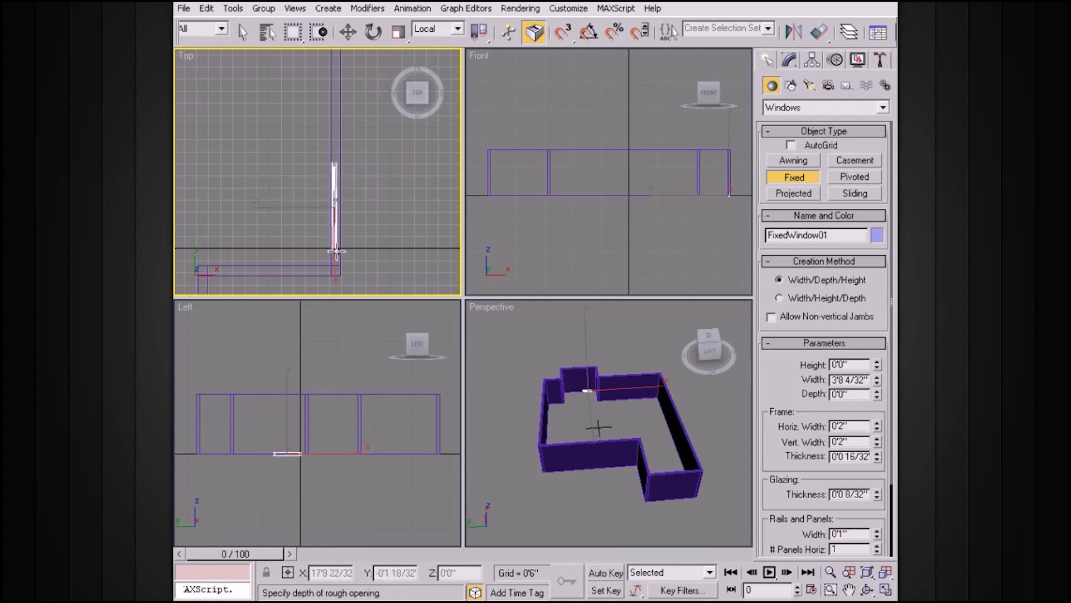
click(341, 251)
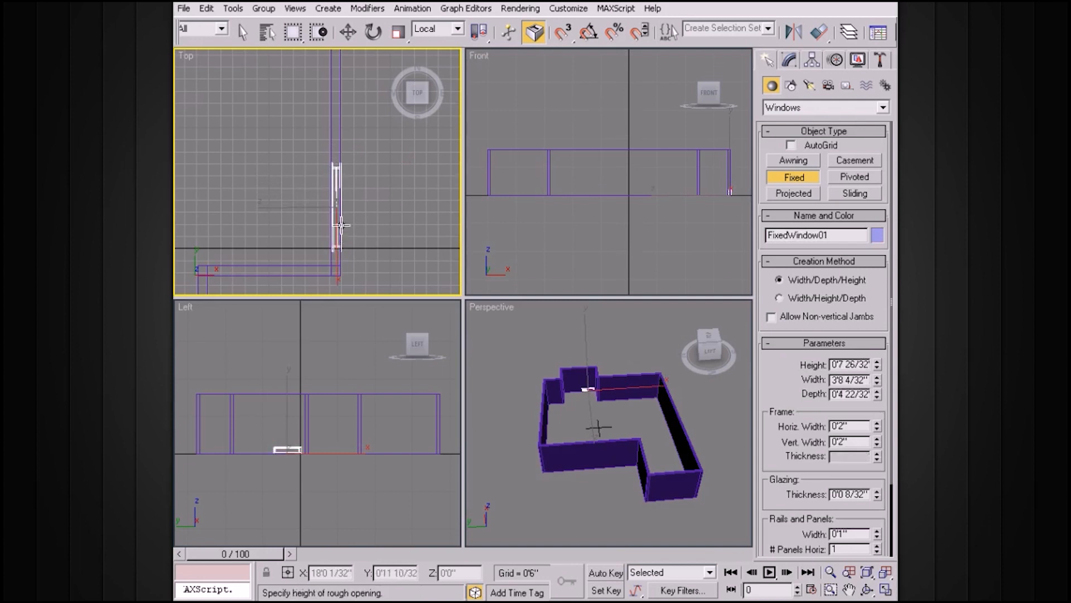
click(344, 101)
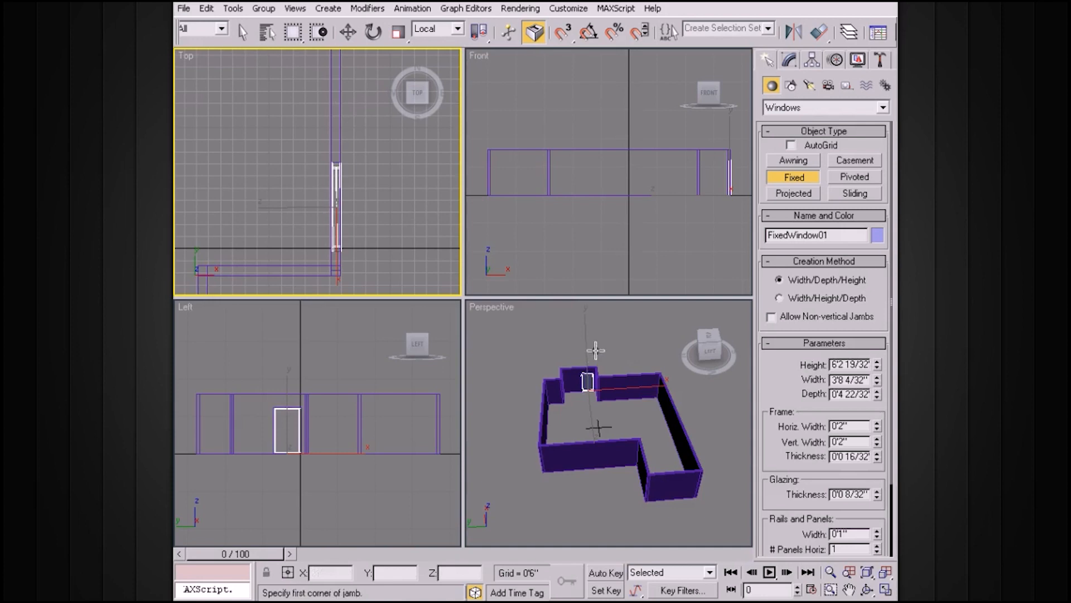
Raise the new fixed window off the floor along its vertical axis so it sits within the alcove wall's height.
scroll(617, 349, up, 5)
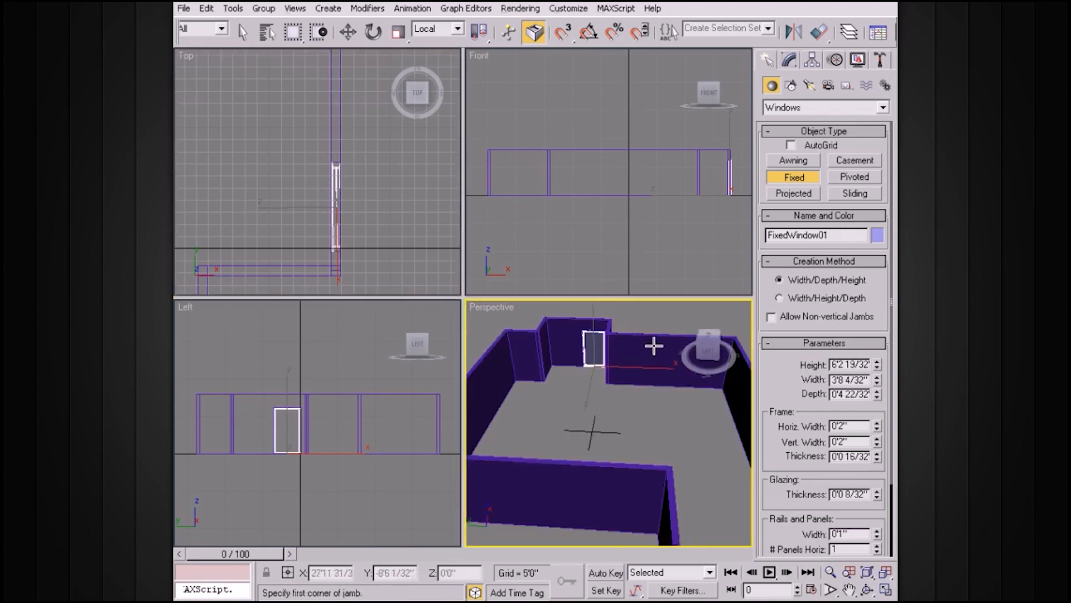
key(alt+w)
scroll(505, 280, up, 4)
middle_drag(509, 277, 505, 380)
key(z)
alt+middle_drag(505, 342, 503, 312)
key(w)
drag(462, 387, 462, 337)
alt+middle_drag(491, 344, 509, 323)
scroll(510, 329, down, 3)
drag(464, 306, 464, 298)
alt+middle_drag(487, 311, 457, 359)
scroll(498, 324, up, 3)
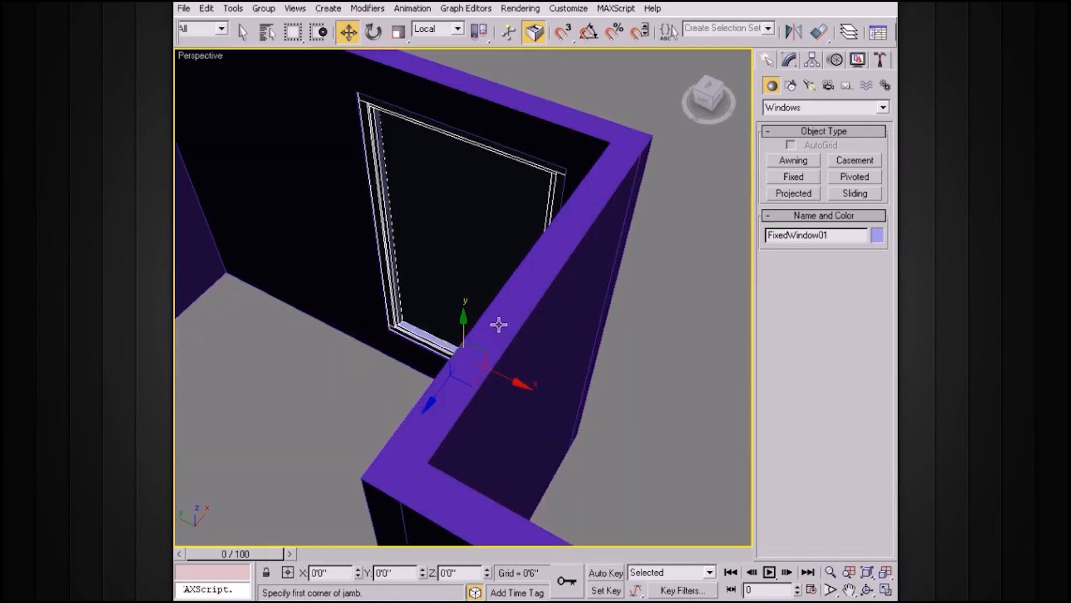
Increase the alcove window's depth to 0'6 21/32" so the frame projects beyond the wall.
click(790, 60)
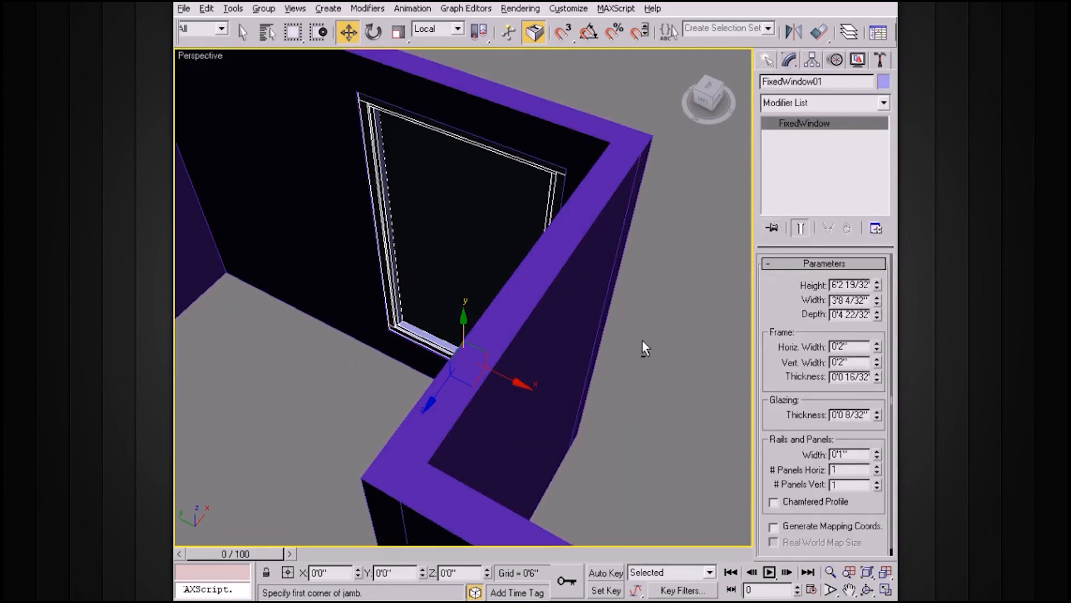
alt+middle_drag(645, 347, 667, 344)
alt+middle_drag(745, 373, 669, 383)
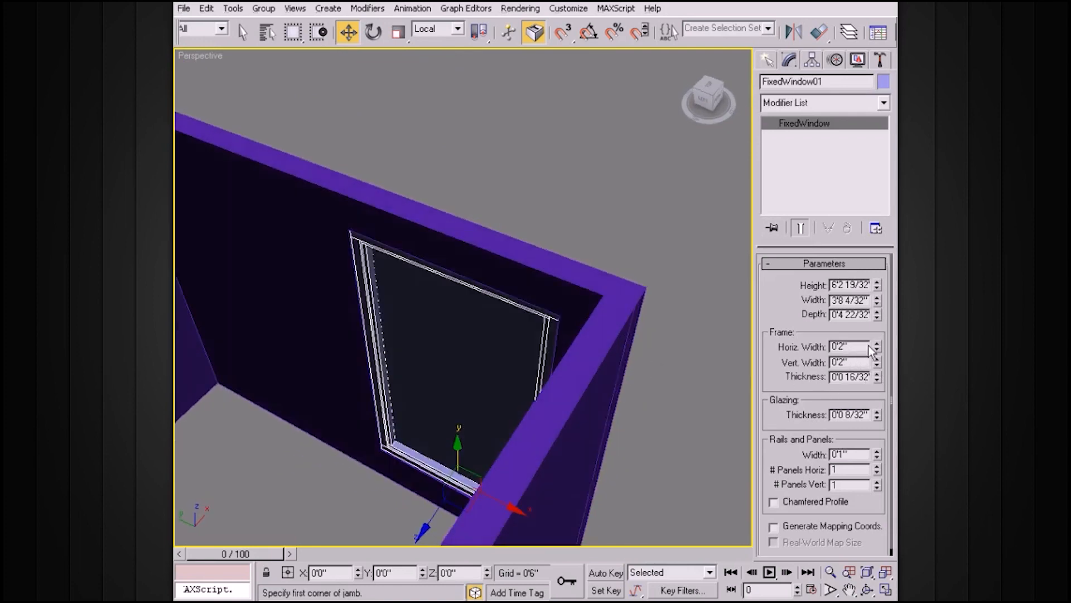
drag(878, 316, 868, 284)
alt+middle_drag(698, 320, 603, 319)
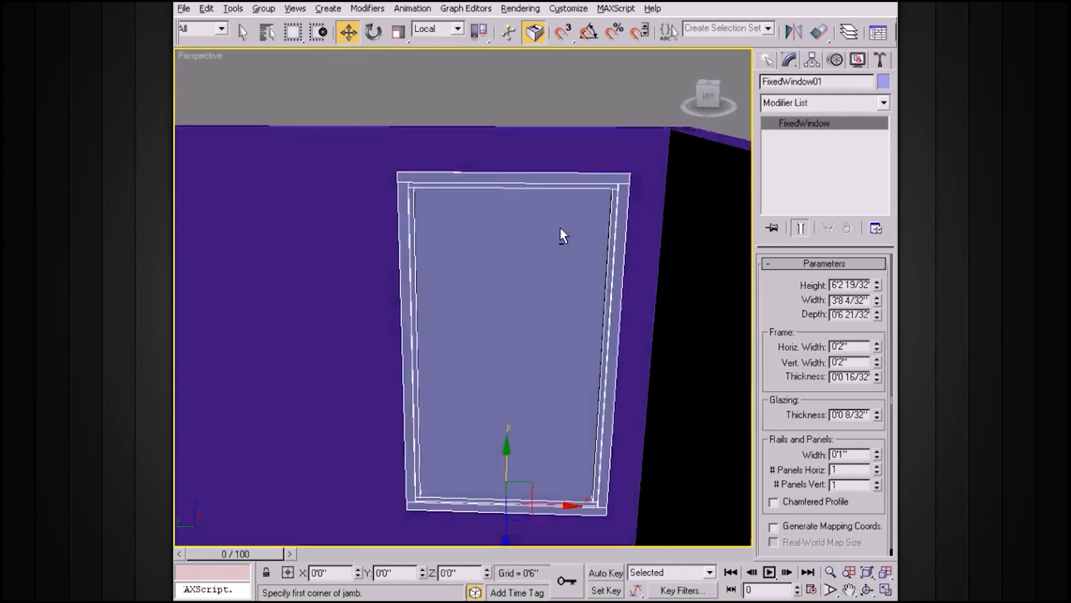
Divide the alcove window into 3 horizontal and 3 vertical panels.
alt+middle_drag(562, 234, 594, 220)
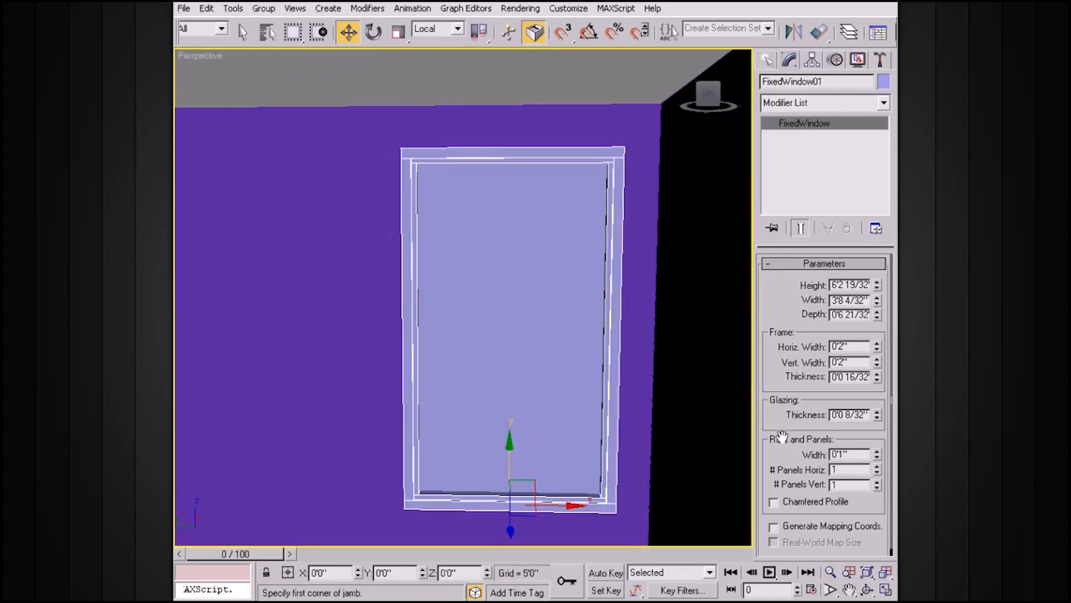
alt+middle_drag(643, 395, 638, 392)
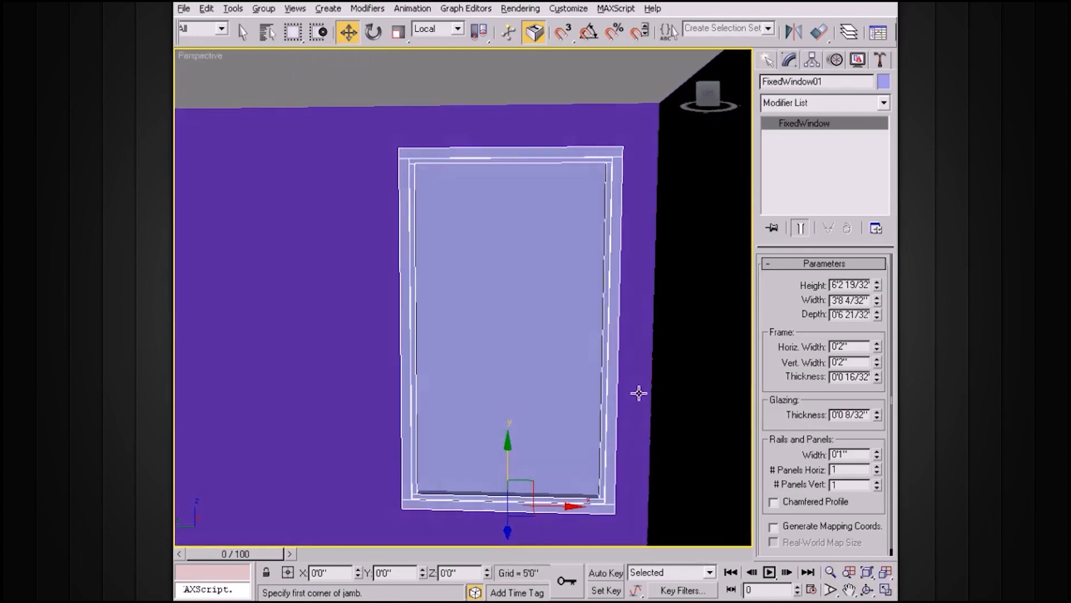
click(878, 466)
click(878, 467)
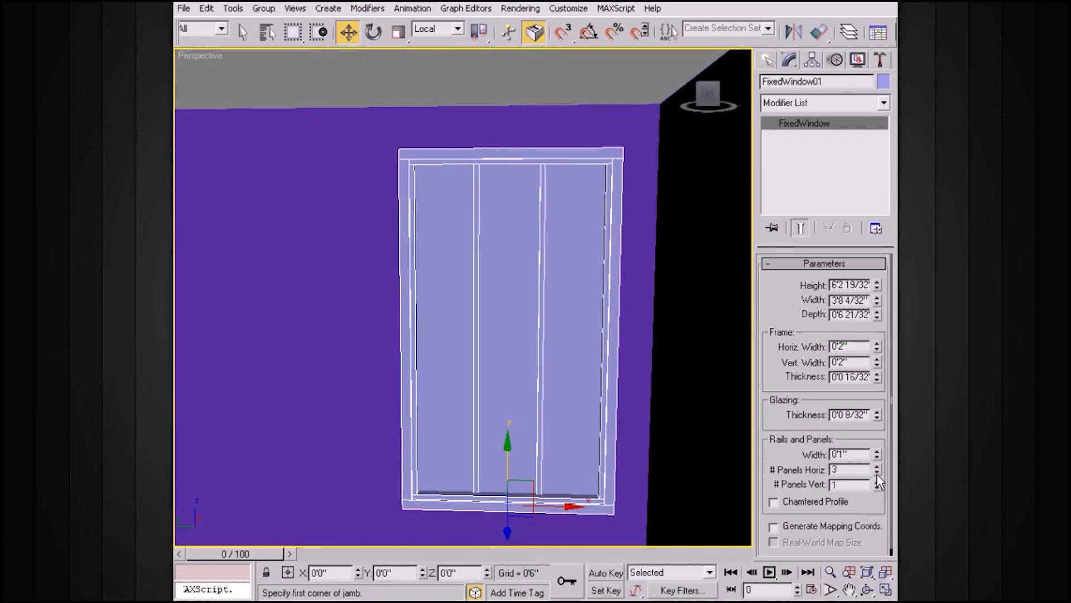
click(878, 483)
click(878, 482)
mouse_move(563, 386)
alt+middle_down()
mouse_move(601, 391)
mouse_move(575, 392)
alt+middle_up()
scroll(599, 390, down, 3)
Select the room wall and frame its long section beside the alcove in a maximized Top view.
click(534, 186)
alt+middle_drag(534, 187, 536, 347)
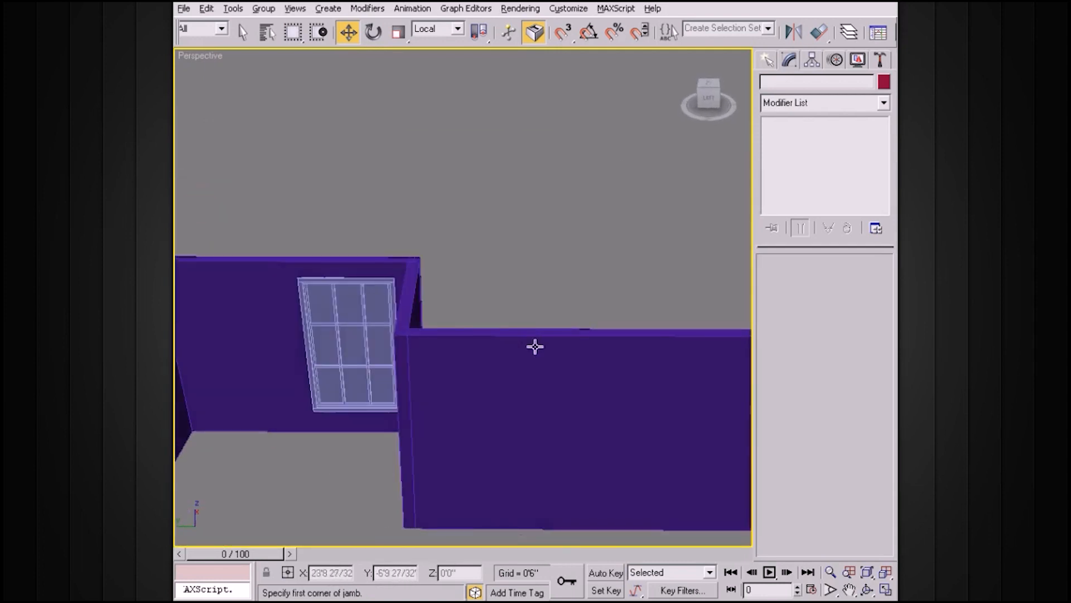
alt+middle_drag(629, 364, 595, 350)
click(595, 349)
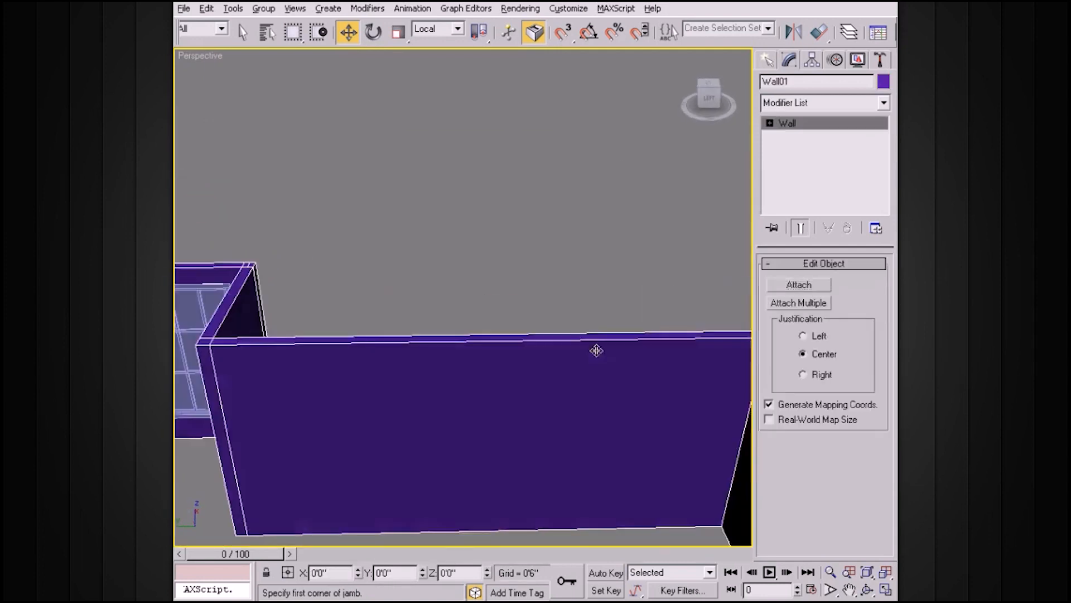
key(alt+w)
right_click(374, 197)
key(alt+w)
scroll(457, 207, down, 3)
middle_drag(488, 294, 489, 123)
shift+middle_drag(448, 212, 530, 206)
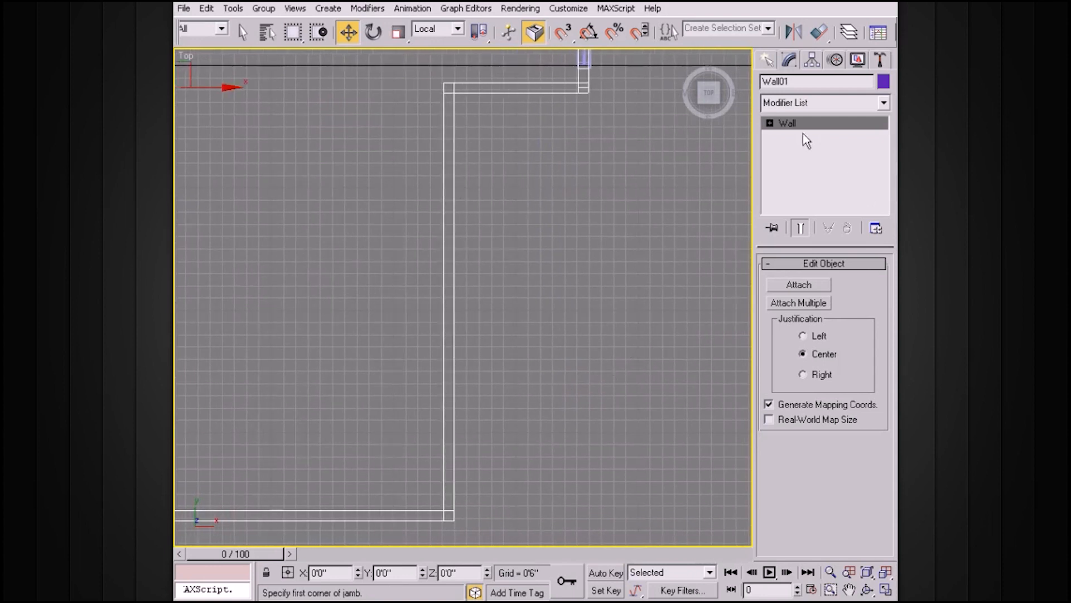
Create a second fixed window in the long wall beside the alcove, about 9'9" wide, 5 13/32" deep and 6'10 9/32" high.
click(765, 60)
click(794, 177)
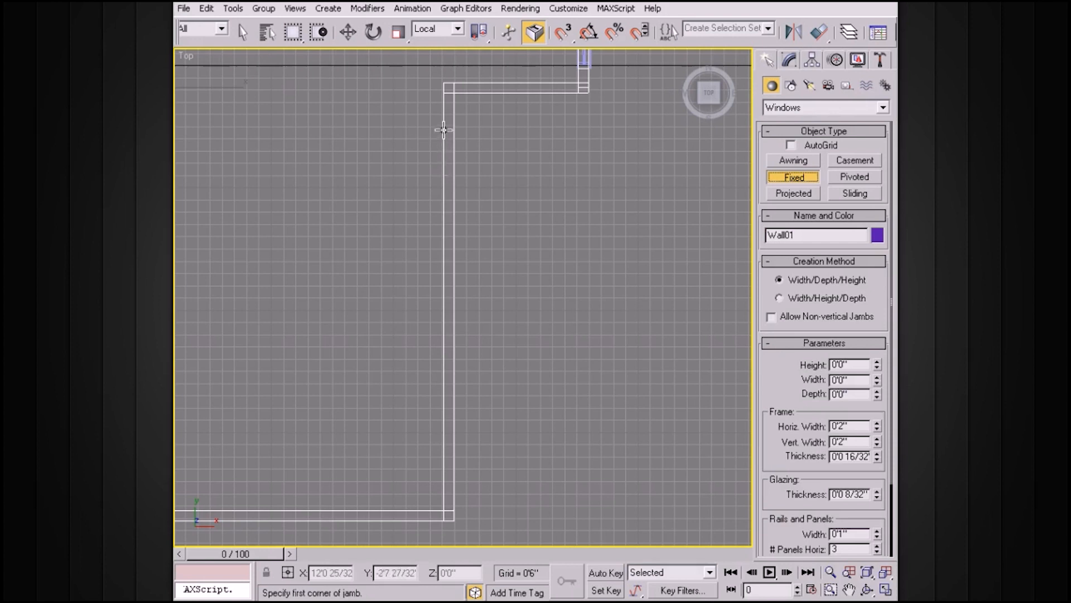
drag(443, 128, 443, 371)
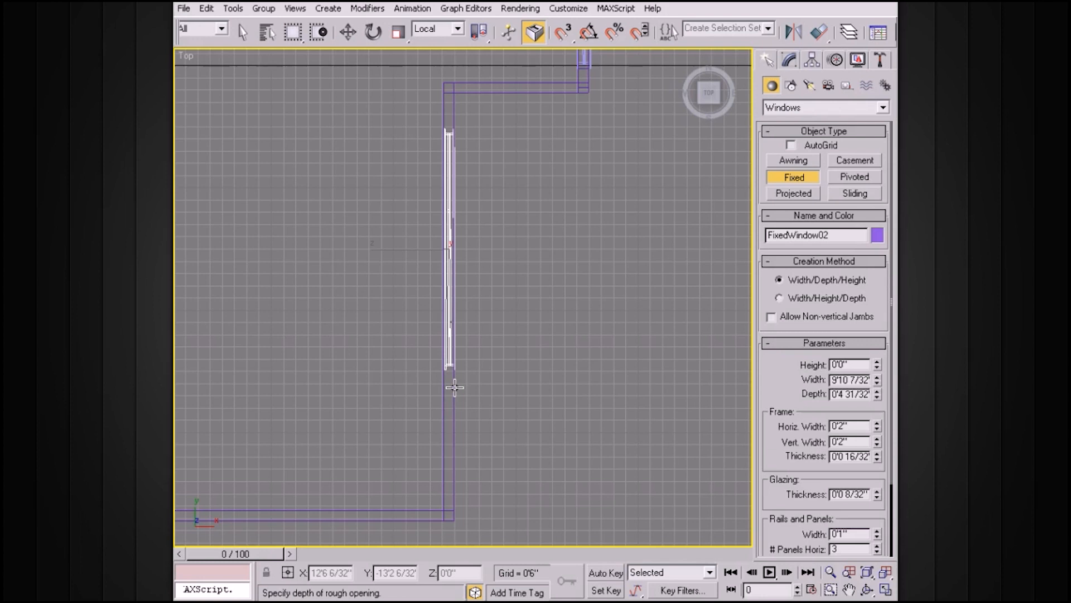
right_click(455, 387)
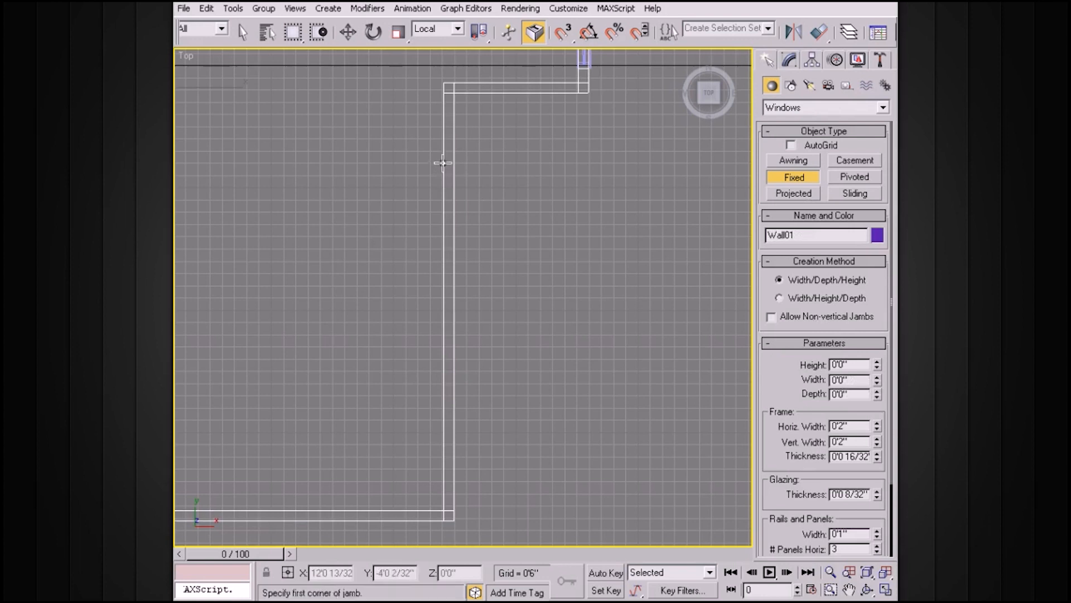
drag(444, 163, 444, 401)
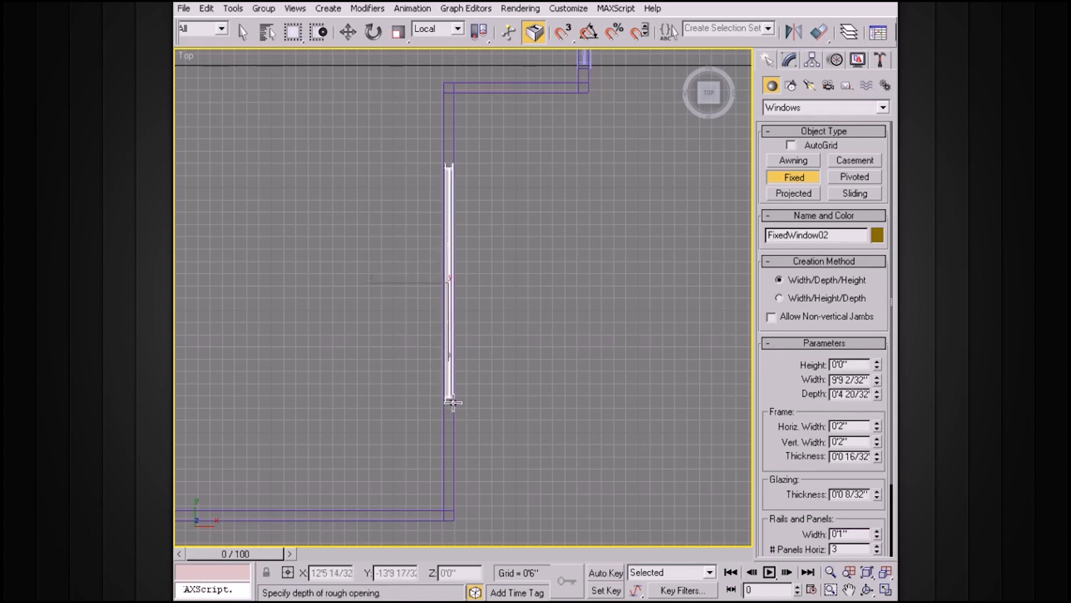
click(455, 401)
click(556, 268)
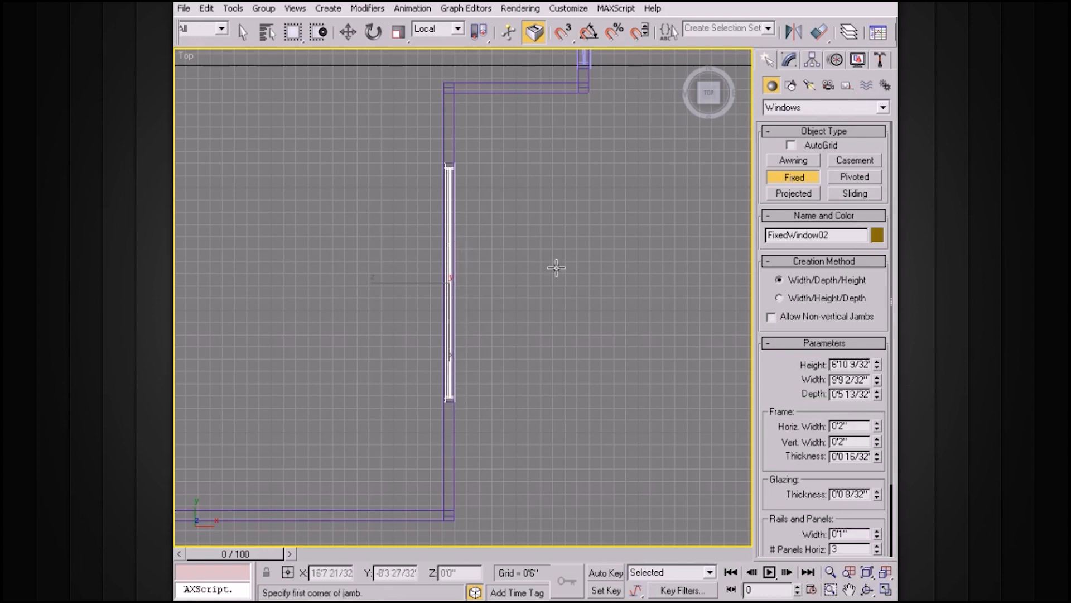
In the maximized Perspective view, raise the large fixed window off the floor and shift it sideways along the wall.
key(alt+w)
right_click(607, 316)
key(alt+w)
alt+middle_drag(549, 344, 550, 299)
key(w)
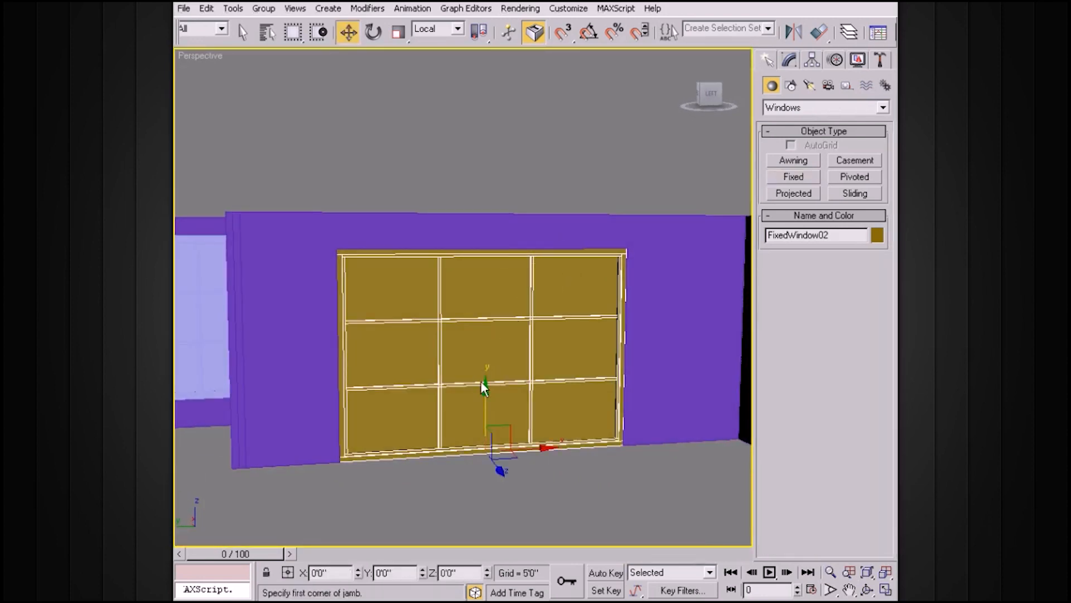
drag(485, 389, 485, 374)
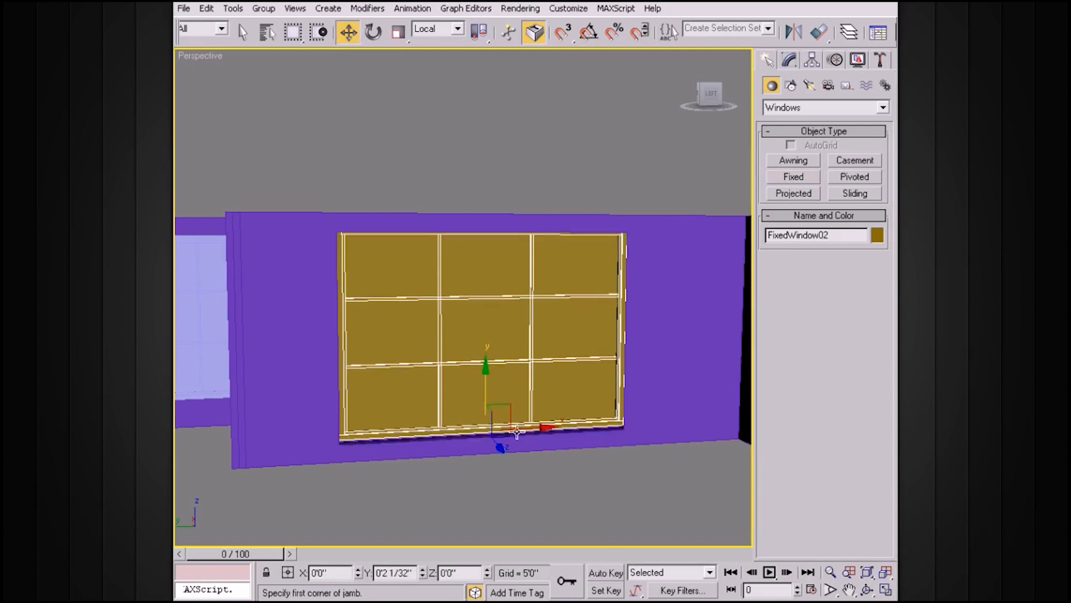
drag(539, 423, 506, 429)
drag(445, 372, 446, 380)
Reduce the large window's height to 6'1 7/32" and raise it slightly on the wall.
click(791, 64)
alt+middle_drag(631, 222, 605, 242)
middle_drag(524, 258, 586, 268)
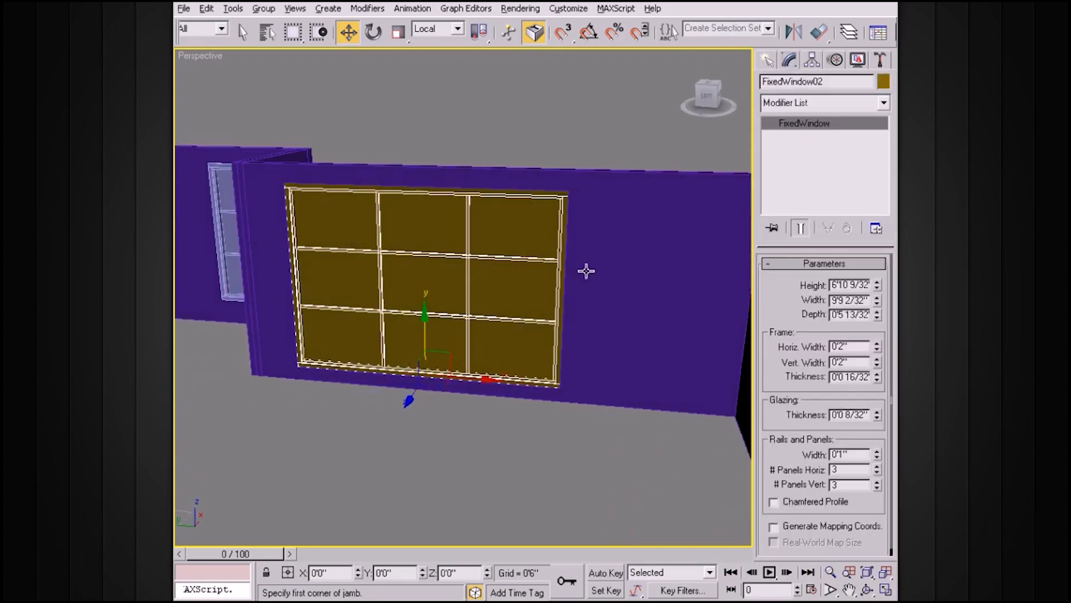
alt+drag(694, 311, 698, 295)
drag(878, 286, 566, 323)
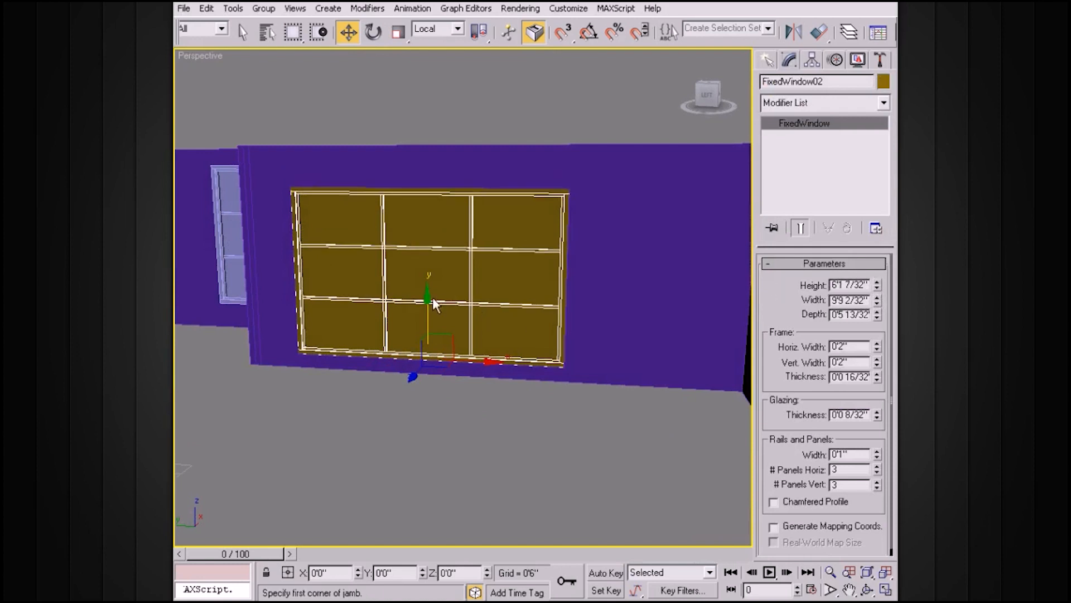
drag(428, 298, 428, 281)
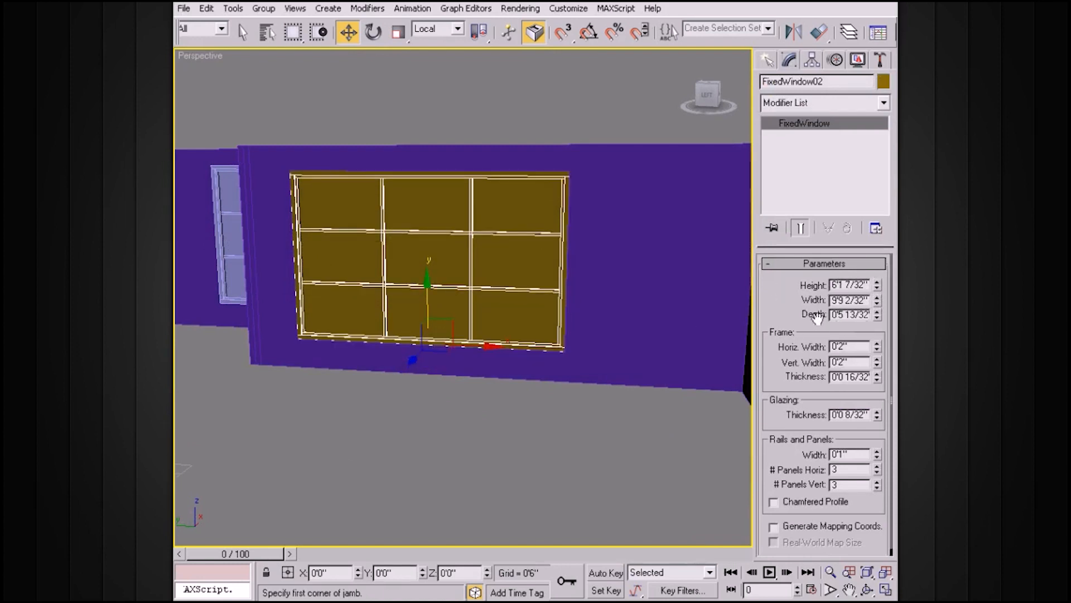
Increase the large window's depth to 0'6 19/32" so its frame projects beyond the wall.
alt+middle_drag(731, 304, 690, 322)
drag(876, 316, 876, 300)
alt+middle_drag(550, 234, 526, 252)
scroll(525, 261, up, 3)
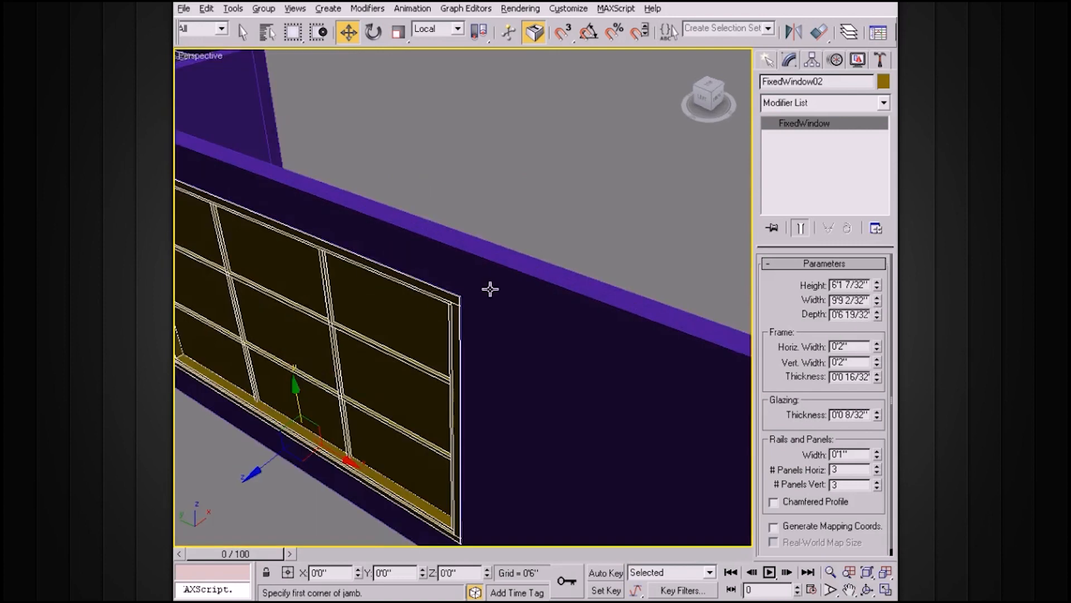
scroll(490, 285, down, 10)
middle_drag(564, 245, 568, 293)
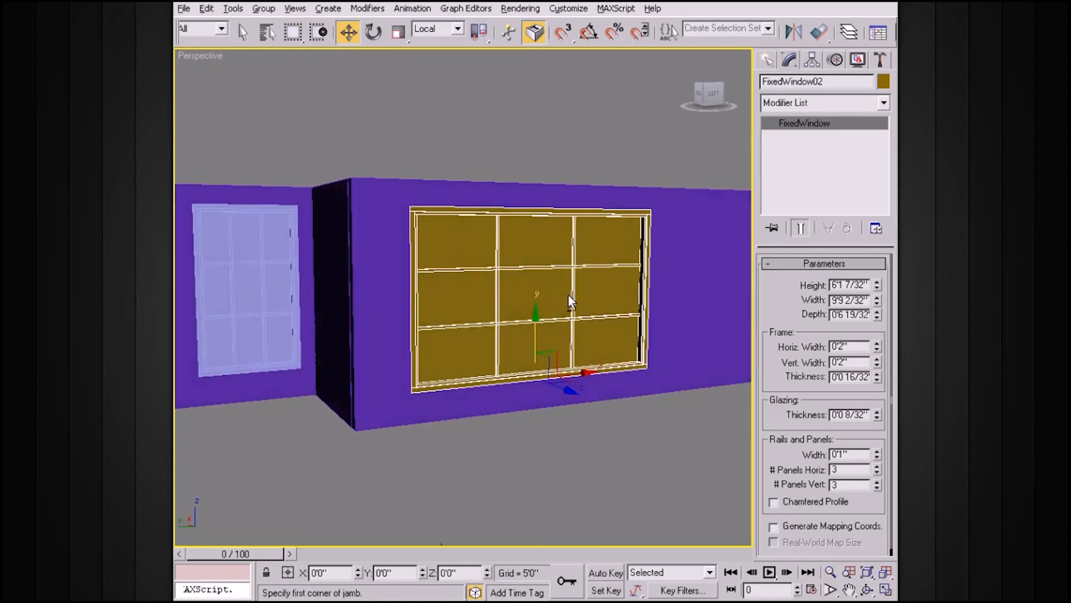
Set the large window to 3 horizontal and 2 vertical panels.
scroll(580, 295, up, 4)
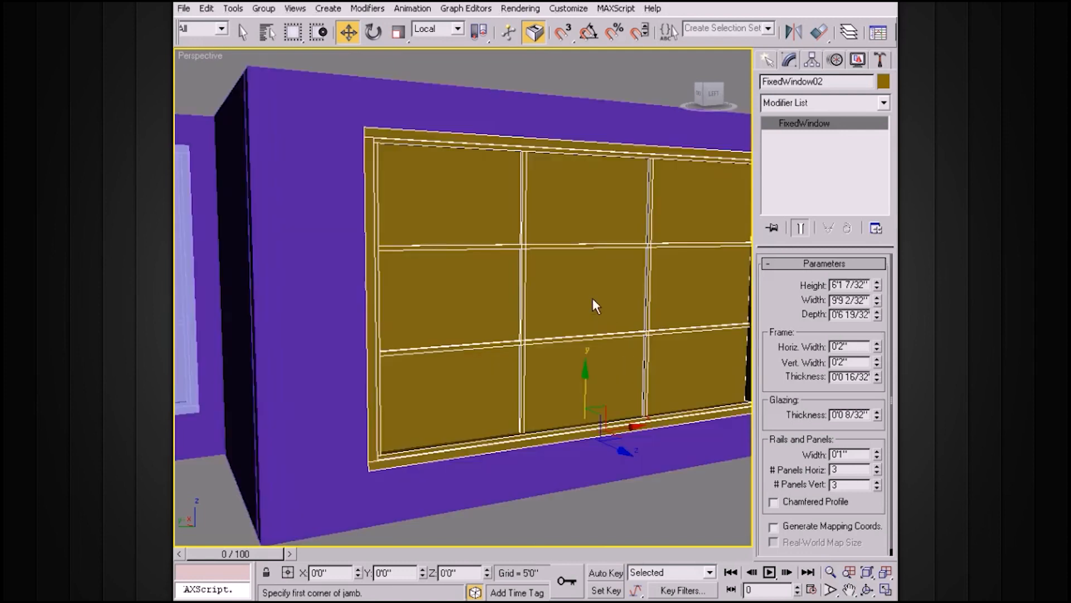
click(878, 473)
click(878, 467)
alt+middle_drag(720, 373, 645, 403)
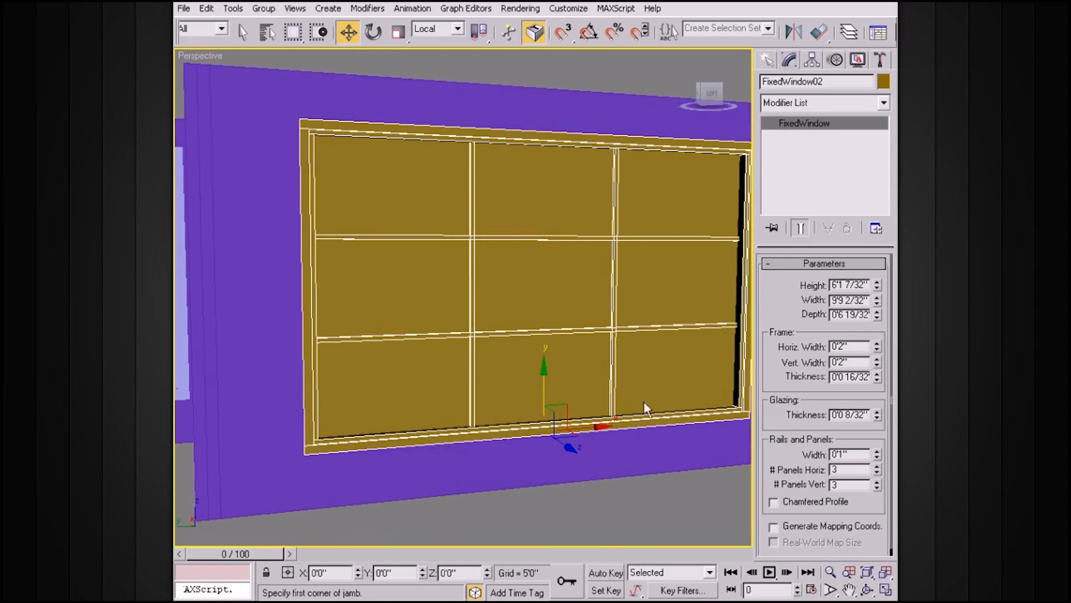
click(878, 487)
scroll(622, 366, down, 5)
alt+middle_drag(639, 361, 602, 347)
Set the alcove window to 2 horizontal and 2 vertical panels, and clear the selection.
click(404, 251)
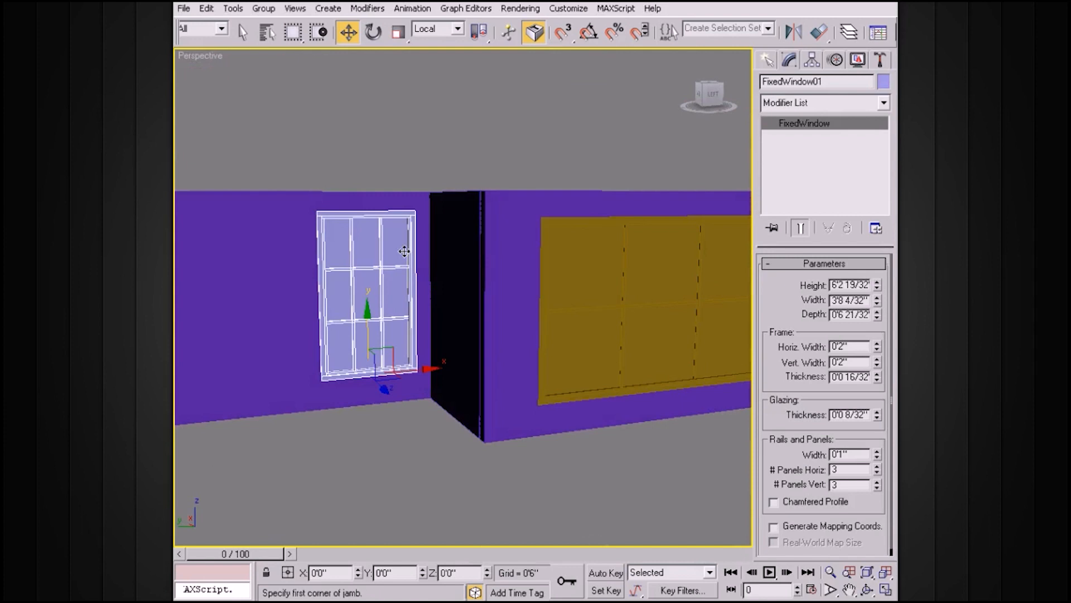
click(877, 488)
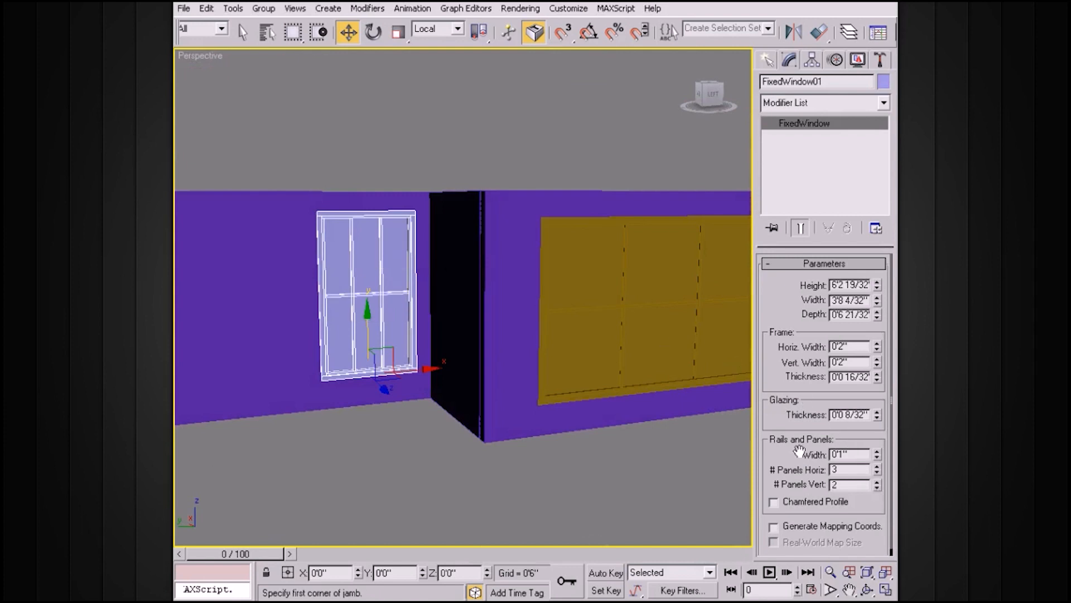
scroll(658, 331, down, 5)
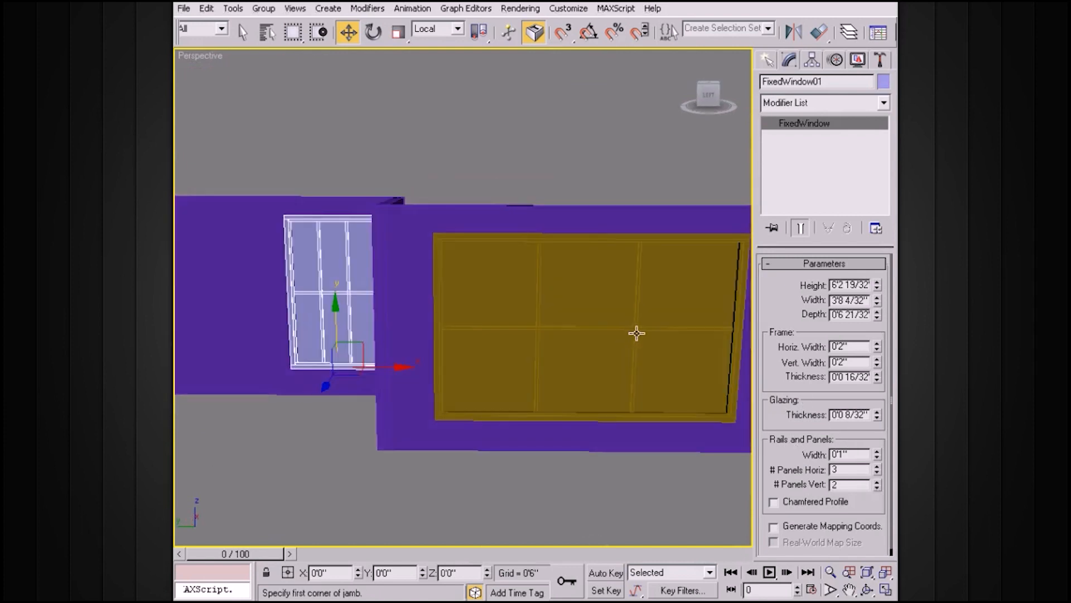
alt+middle_drag(671, 338, 657, 338)
click(877, 473)
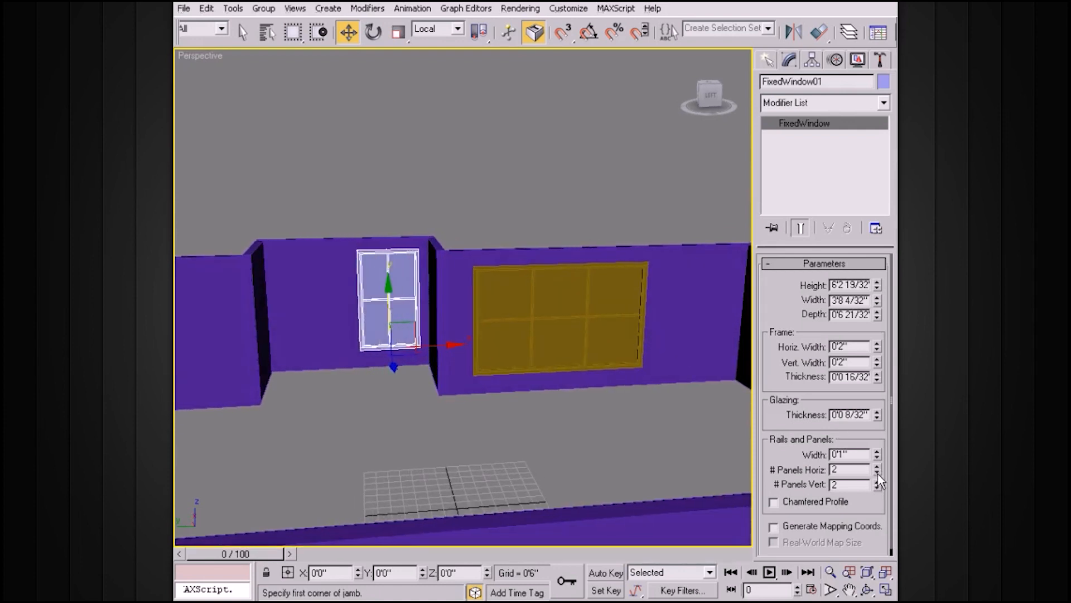
alt+middle_drag(673, 356, 594, 219)
click(598, 191)
scroll(595, 221, up, 3)
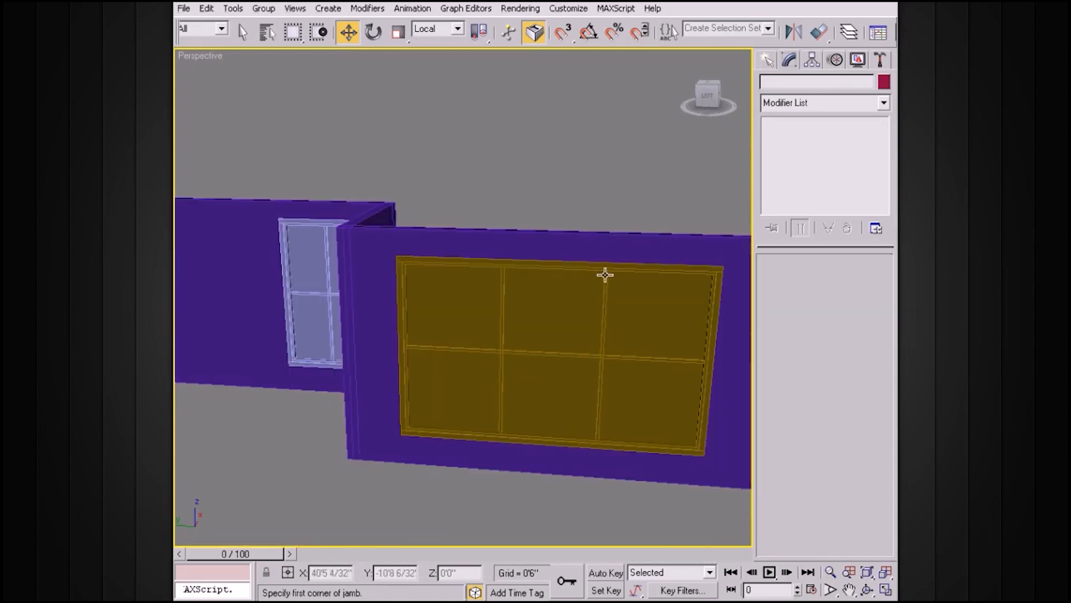
Reduce the large window's depth to 0'5 23/32", shift it slightly across the wall's thickness, and clear the selection.
click(605, 273)
mouse_move(605, 273)
alt+middle_down()
mouse_move(616, 284)
mouse_move(597, 283)
mouse_move(581, 261)
mouse_move(601, 260)
alt+middle_up()
alt+middle_drag(678, 286, 604, 282)
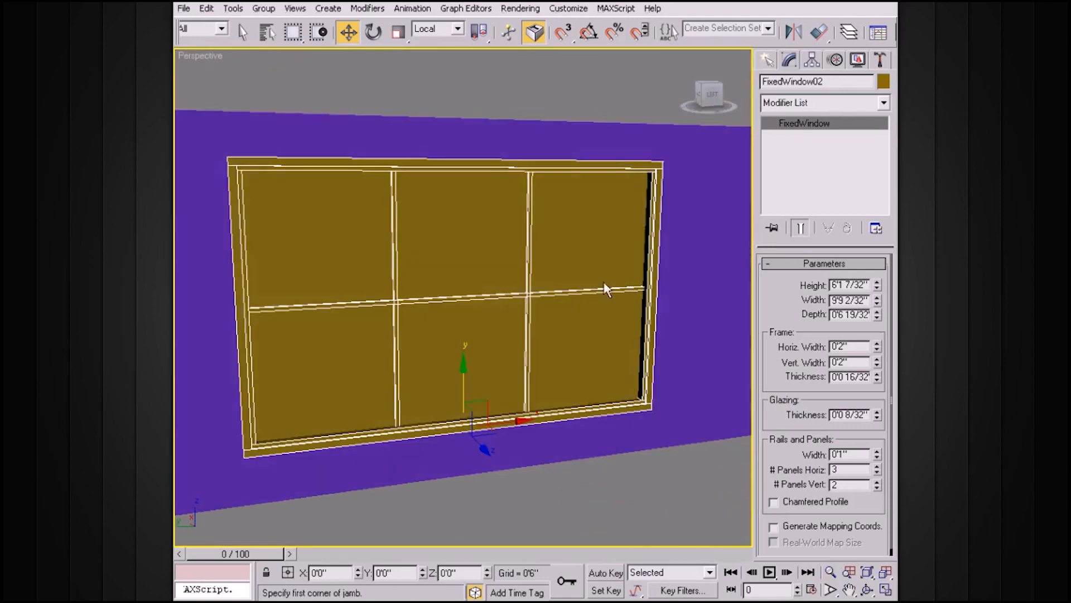
scroll(773, 401, down, 1)
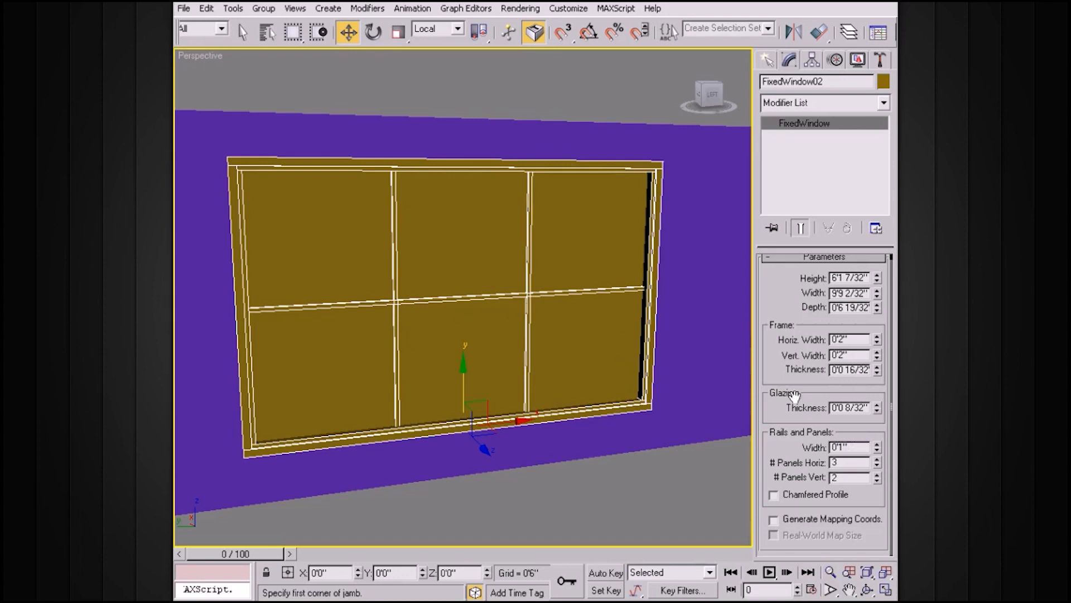
scroll(801, 307, up, 1)
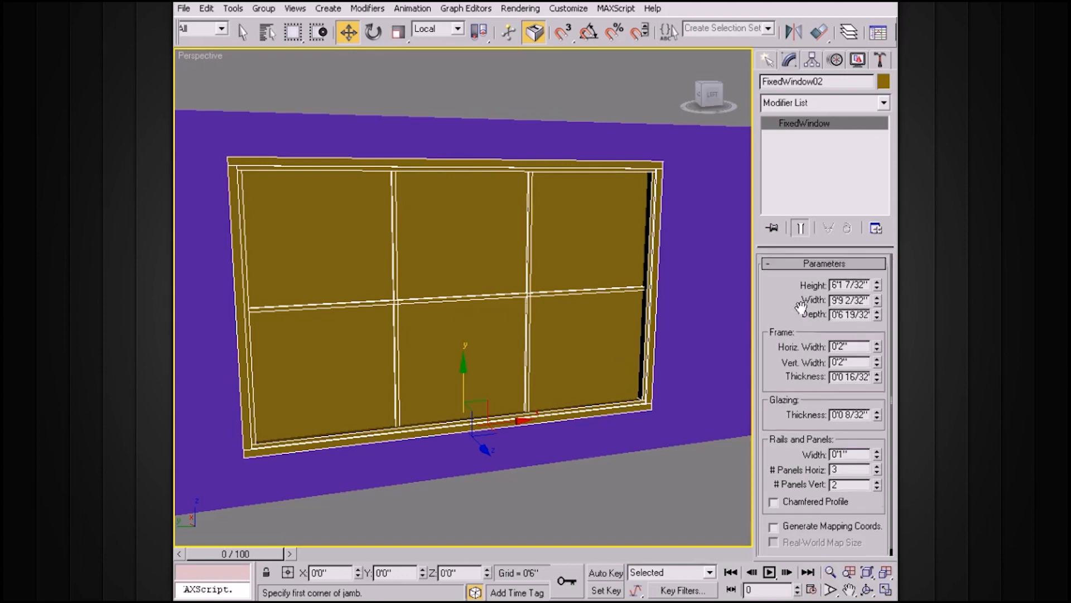
alt+middle_drag(625, 281, 393, 299)
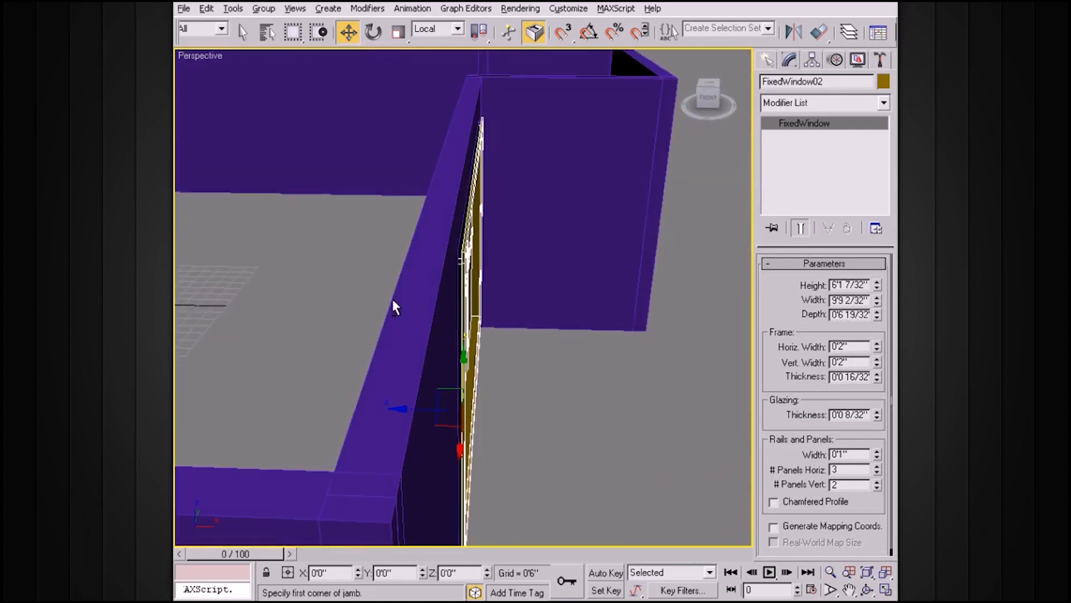
alt+middle_drag(619, 296, 661, 326)
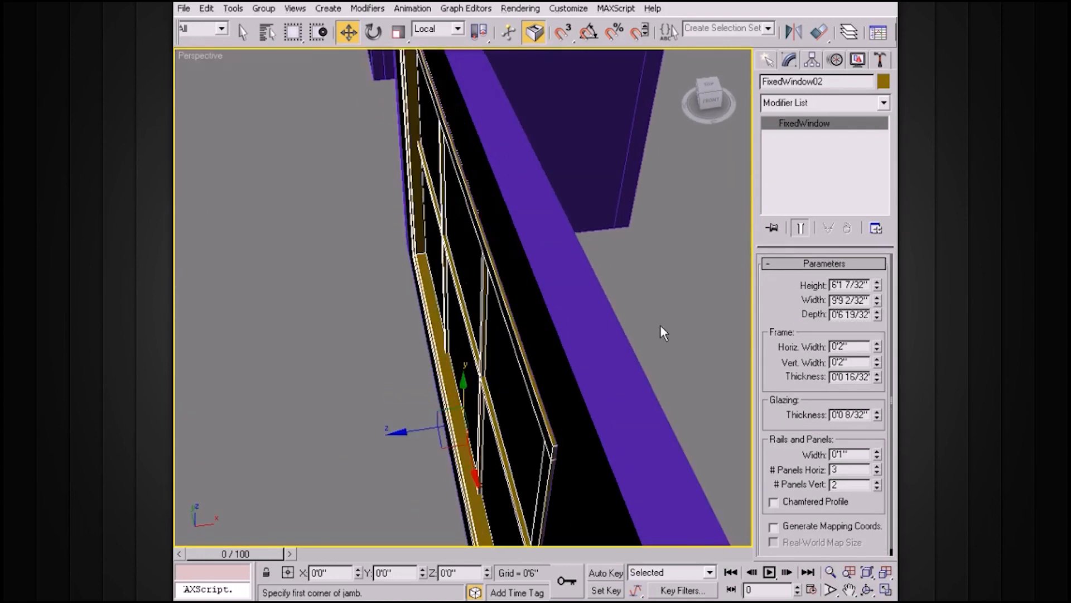
alt+middle_drag(753, 311, 679, 311)
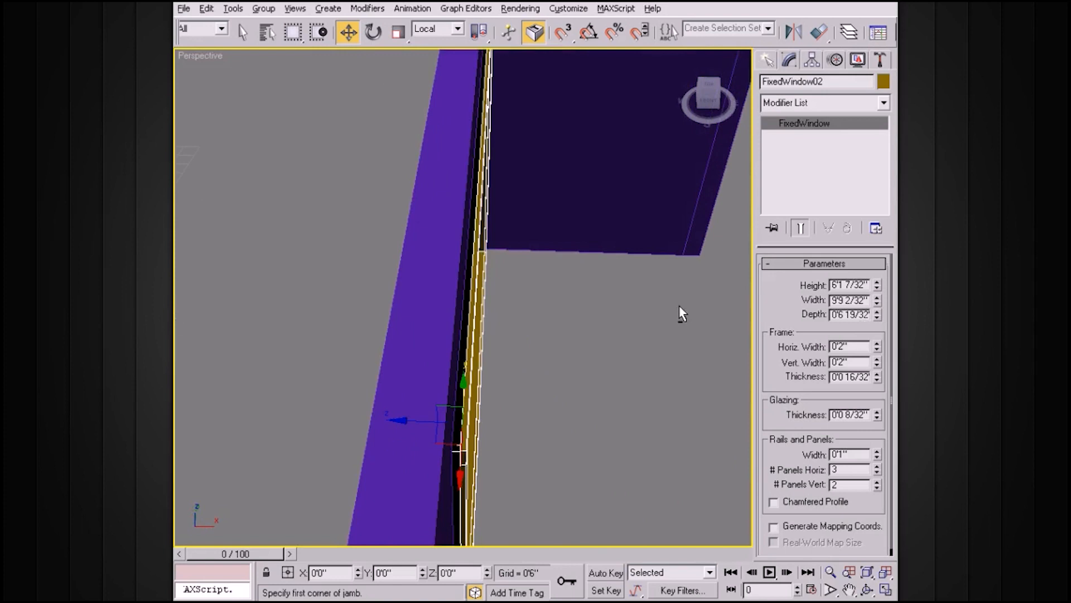
drag(877, 317, 877, 329)
alt+middle_drag(542, 260, 564, 260)
drag(396, 428, 400, 428)
alt+middle_drag(400, 428, 574, 293)
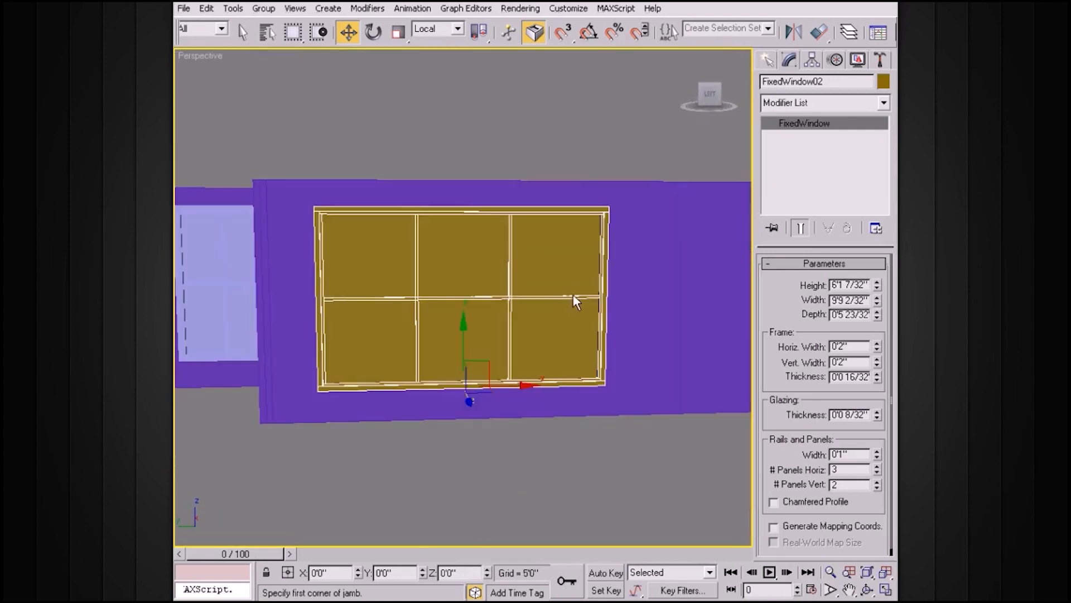
click(575, 123)
Lower the alcove window slightly in the Left view, towards the large window's level.
alt+middle_drag(591, 191, 608, 296)
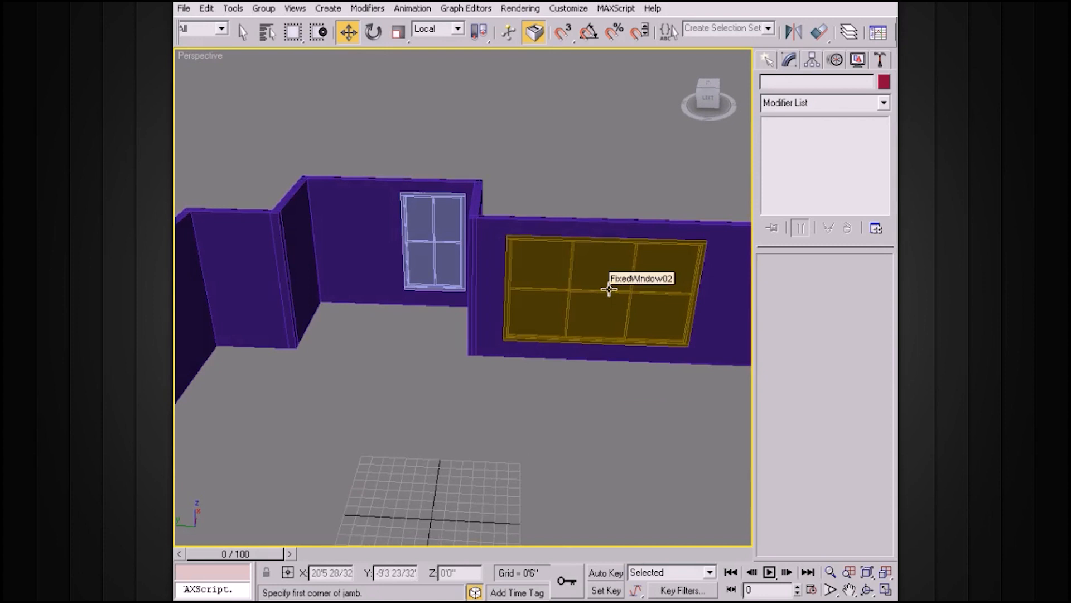
alt+middle_drag(576, 289, 513, 283)
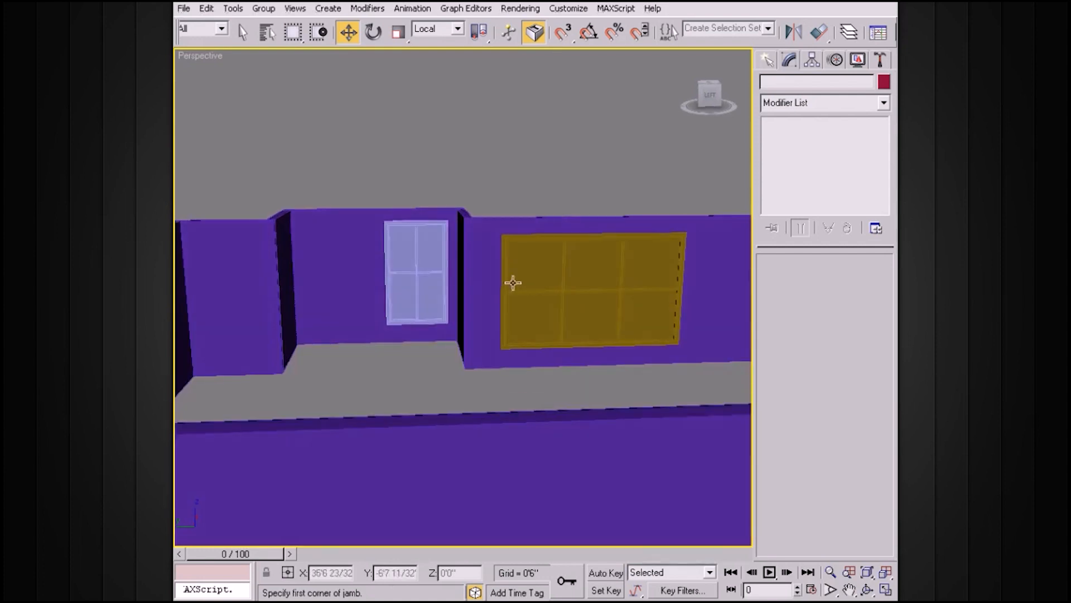
click(430, 232)
key(alt+w)
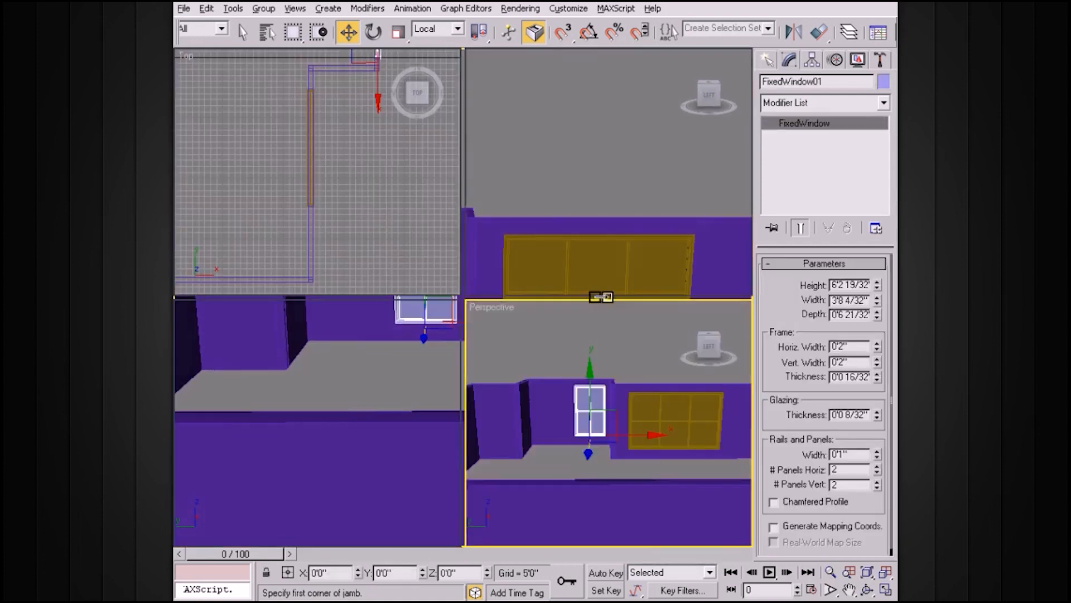
right_click(362, 357)
scroll(366, 356, up, 3)
key(alt+w)
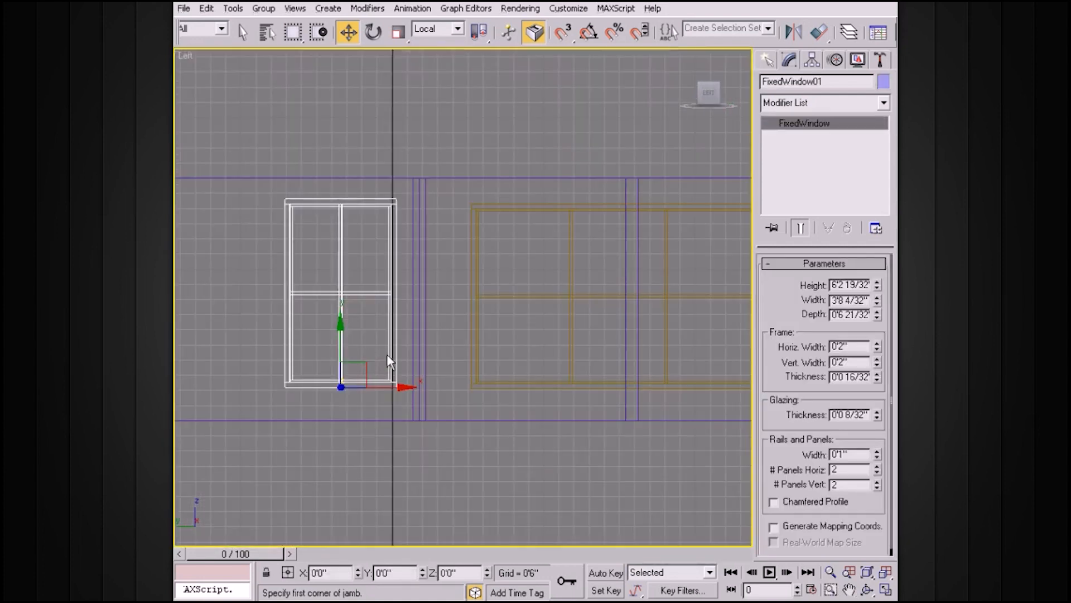
drag(341, 325, 340, 330)
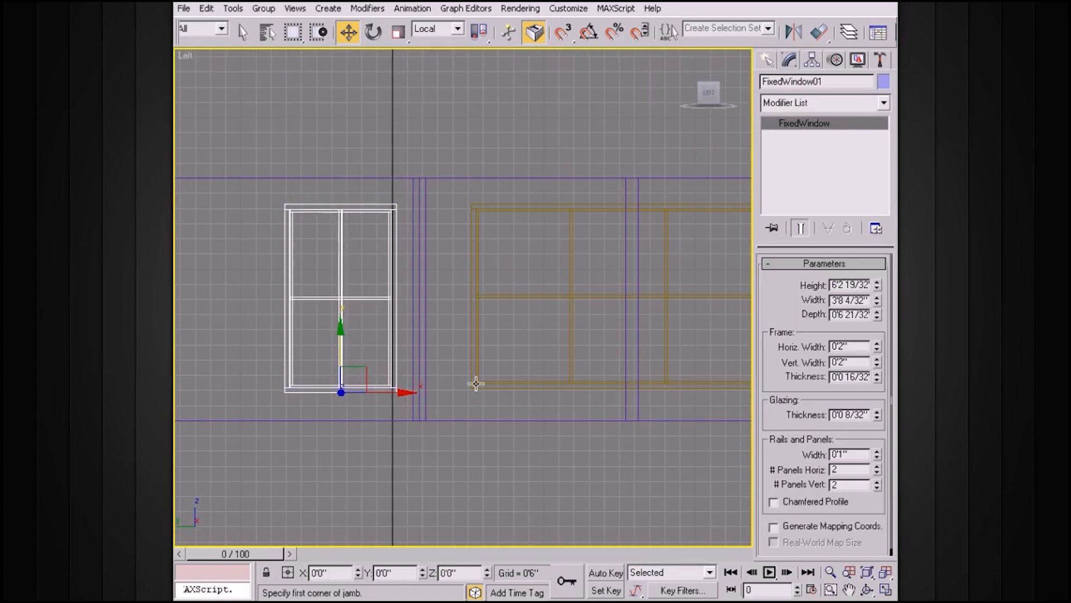
Set the large window's height to 6'0".
click(481, 358)
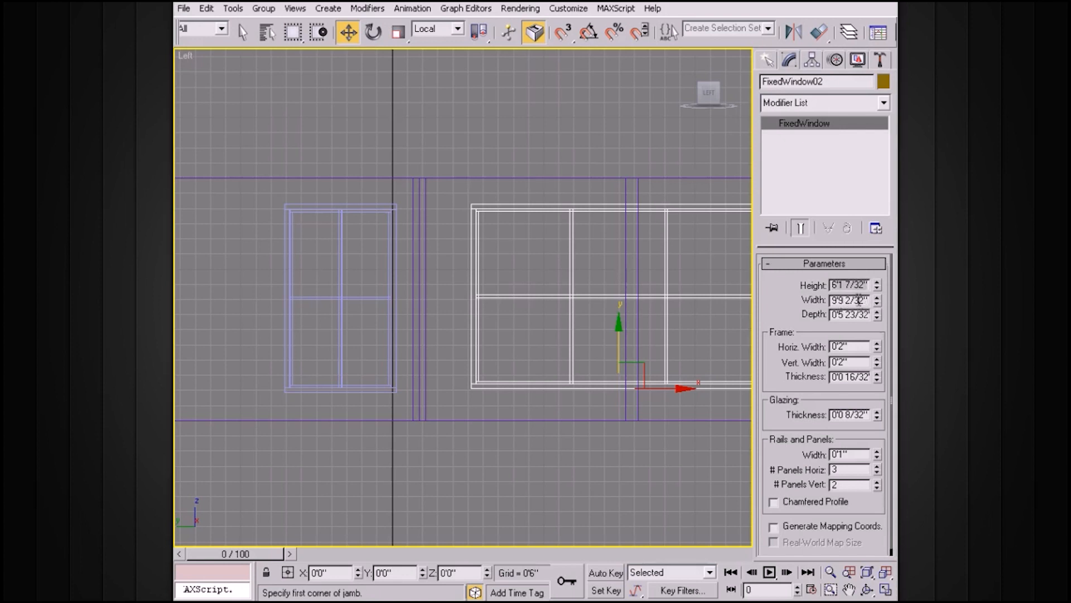
key(BackSpace)
key(BackSpace)
key(BackSpace)
key(BackSpace)
key(BackSpace)
key(BackSpace)
key(BackSpace)
key(BackSpace)
key(Return)
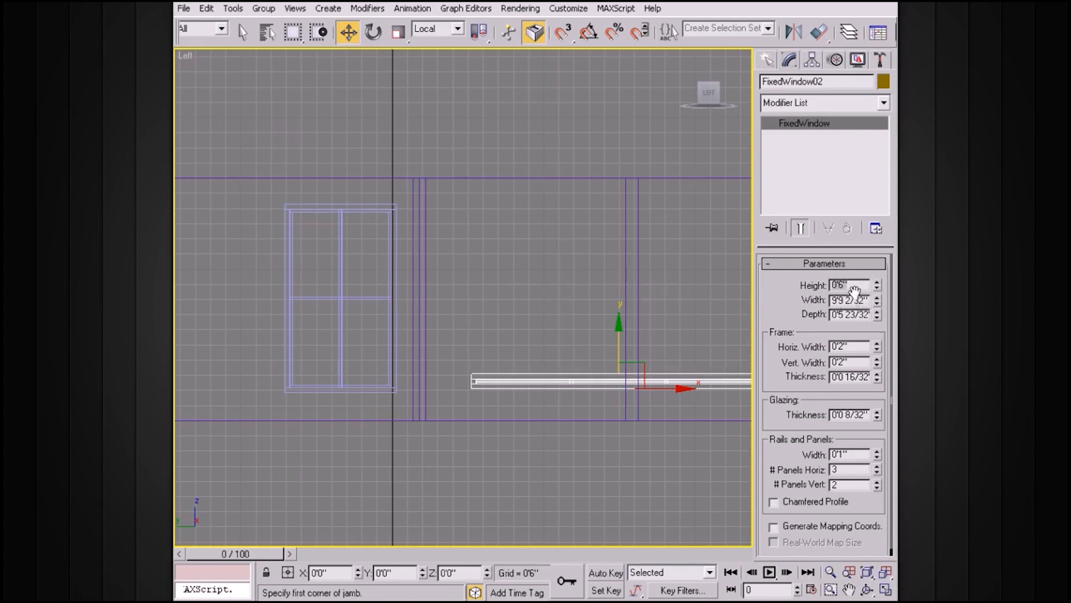
text(6')
key(Return)
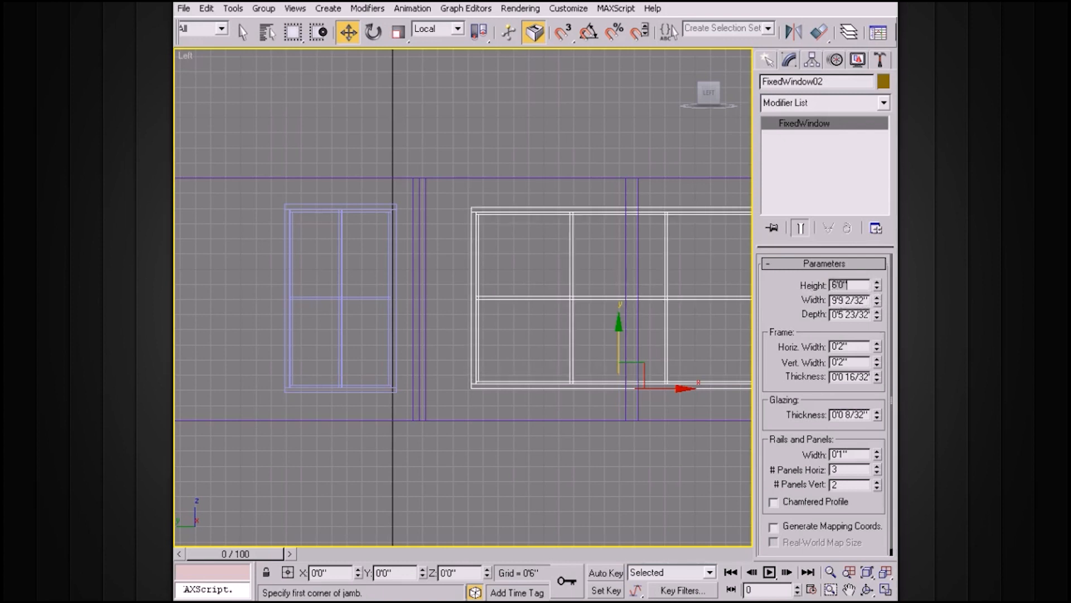
Set the alcove window's height to 6'0" and raise it slightly to line up with the large window.
click(355, 209)
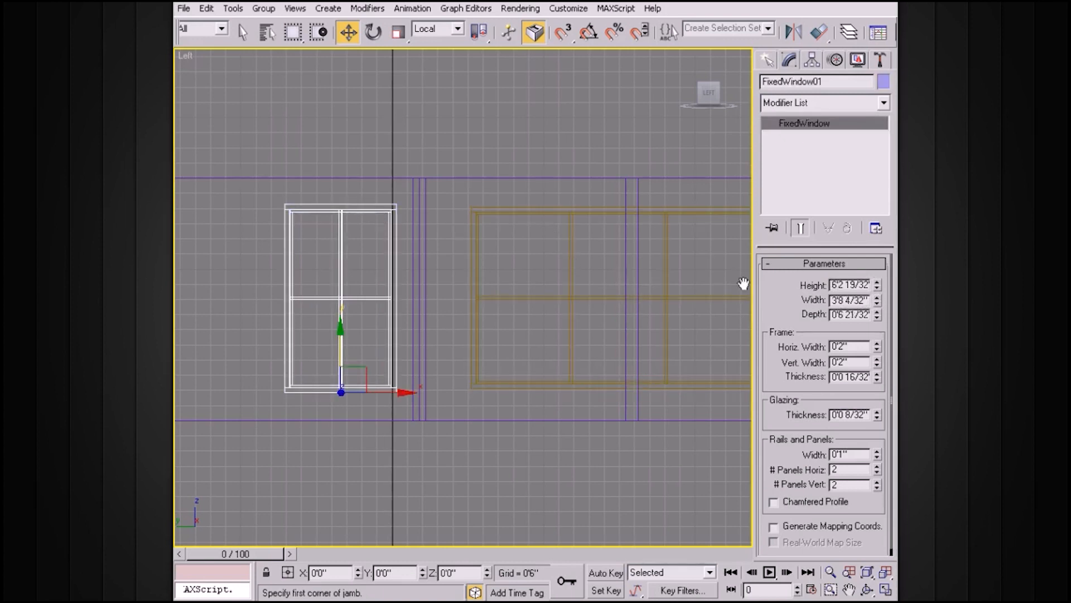
double_click(848, 287)
text(6'0)
key(Return)
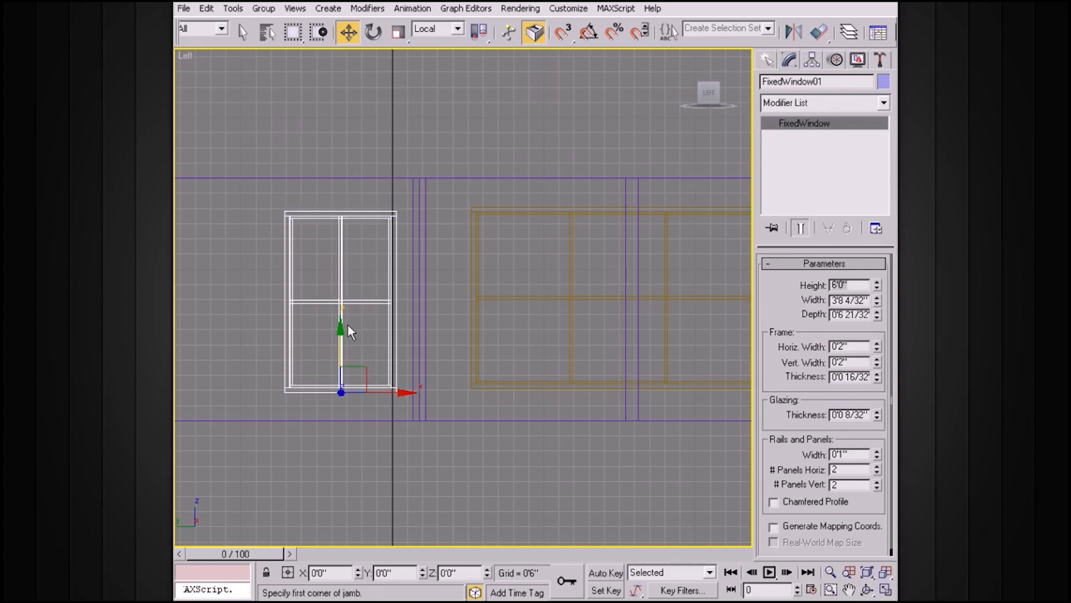
drag(340, 328, 340, 327)
Examine both windows' heights and alignment from inside the room in the Perspective view.
key(alt+w)
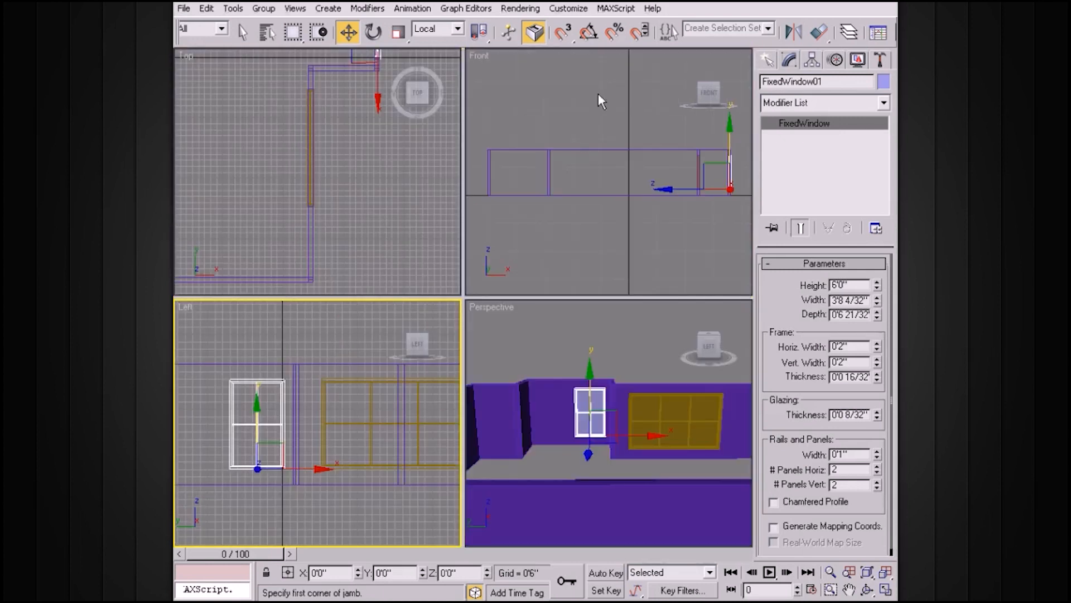
right_click(643, 322)
key(alt+w)
alt+middle_drag(614, 317, 483, 249)
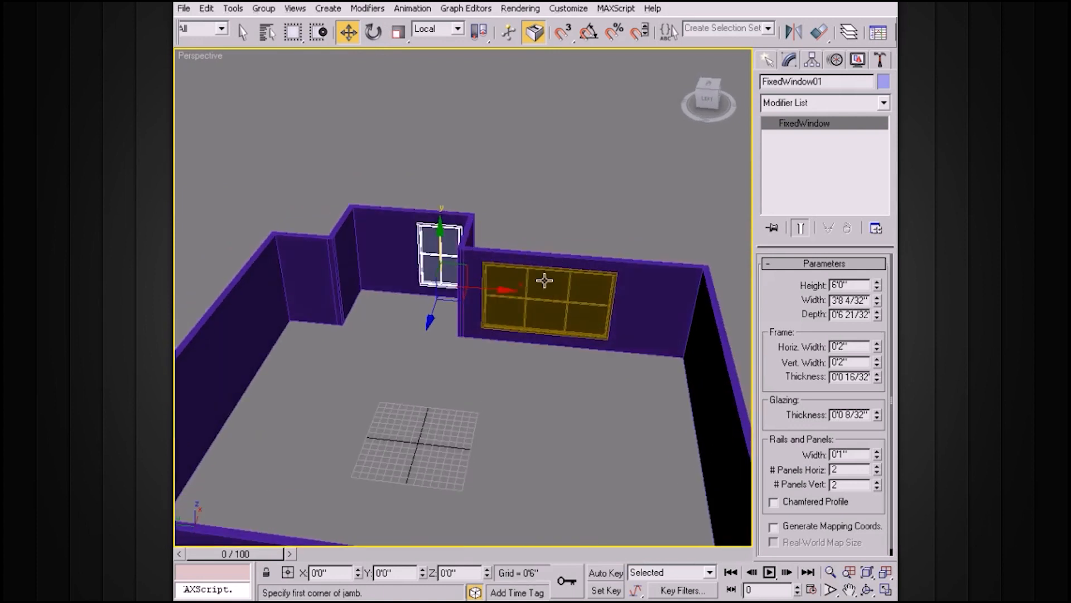
alt+middle_drag(549, 286, 567, 299)
scroll(566, 298, up, 3)
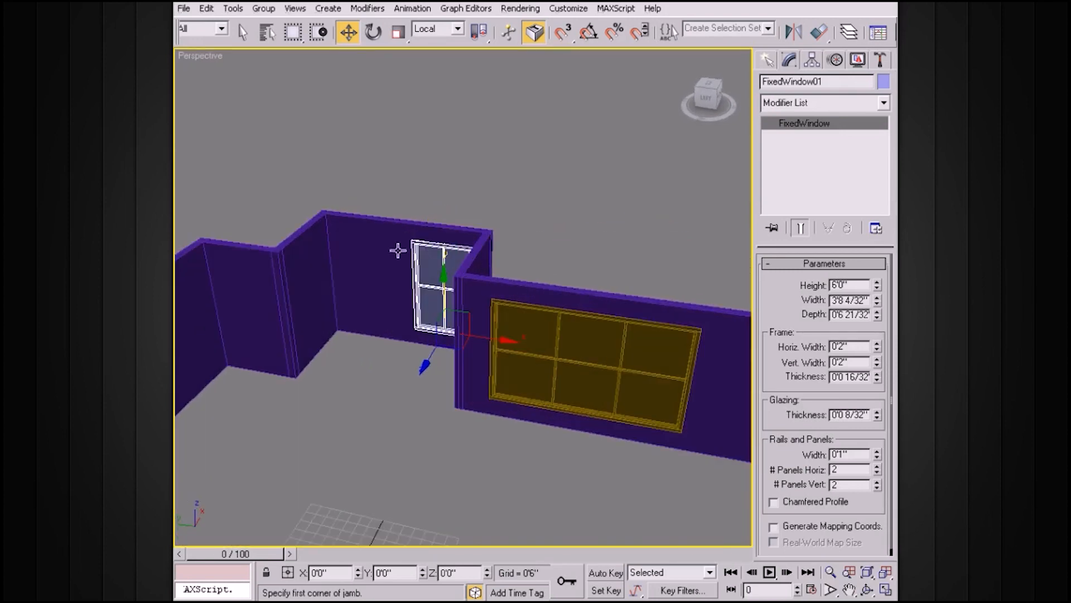
alt+middle_drag(448, 306, 372, 286)
alt+middle_drag(496, 294, 524, 310)
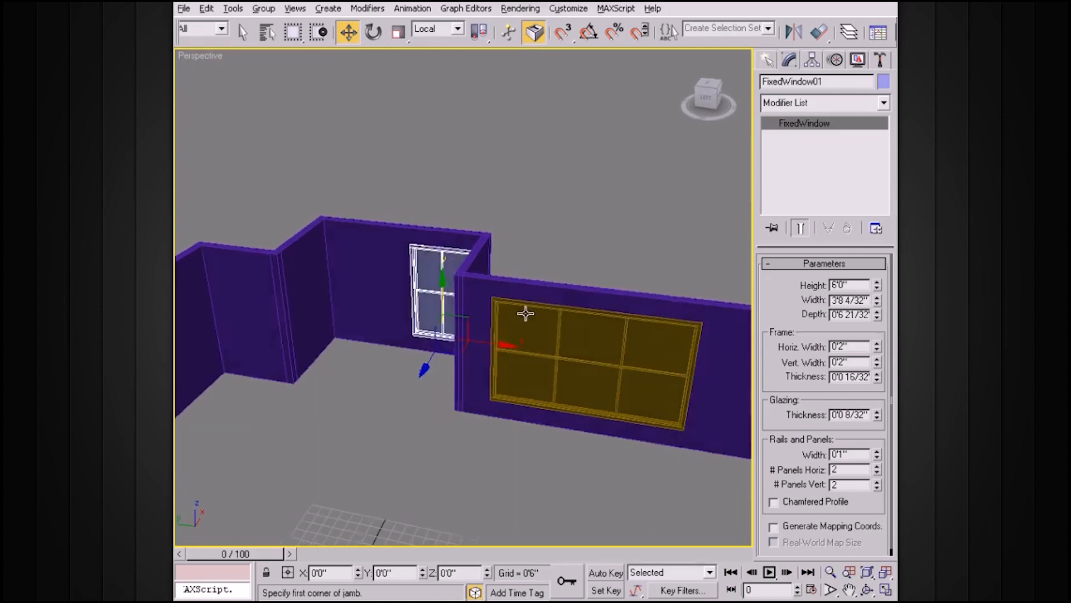